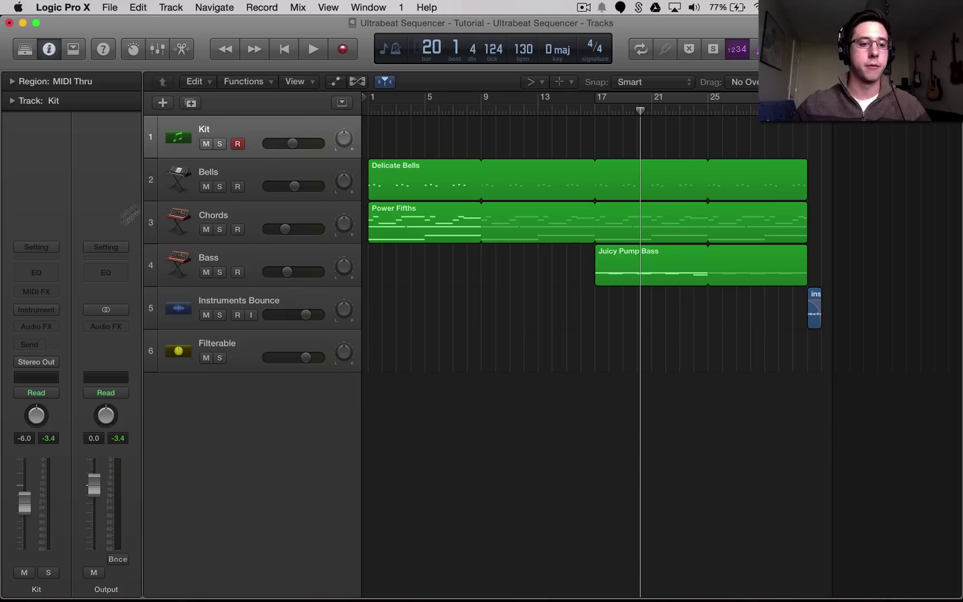
Step: Bring up the instrument plug-in menu from the Kit channel strip's Instrument slot
click(44, 310)
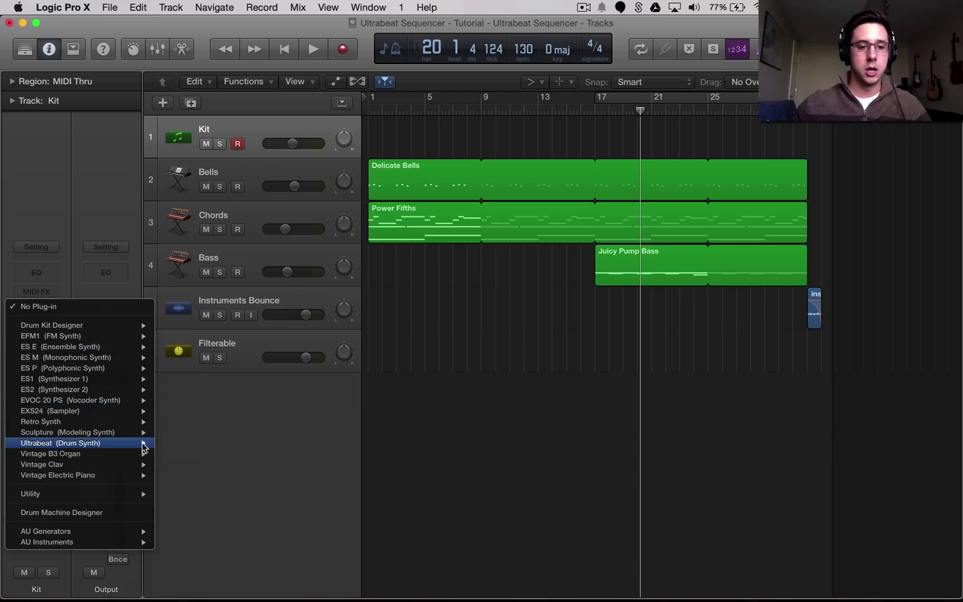
Step: Load Ultrabeat (Drum Synth) in stereo on the Kit track and move its window right
click(167, 445)
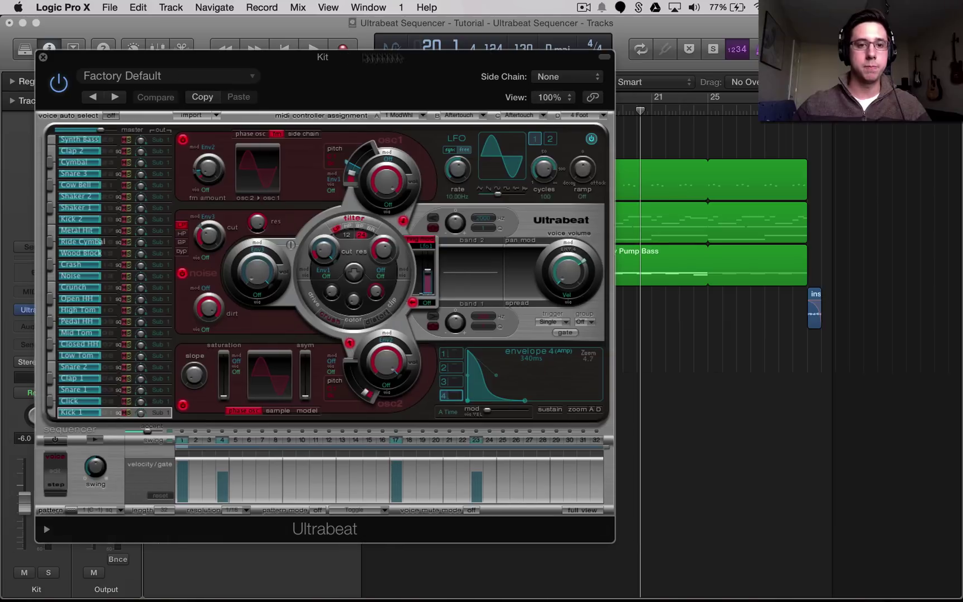
drag(347, 56, 544, 56)
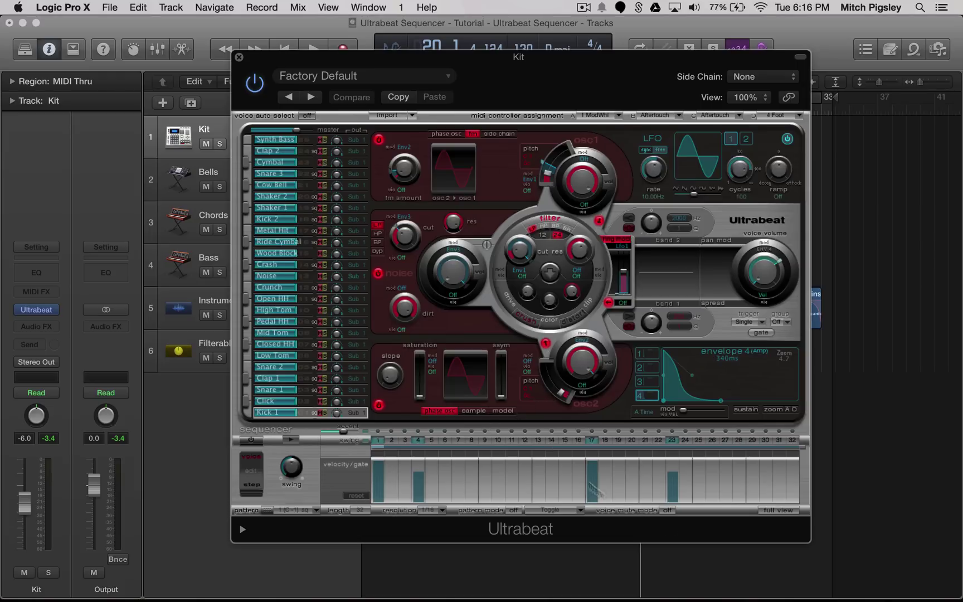
Step: Show Ultrabeat's full grid, power on the sequencer, play and stop the pattern, and audition Shaker 1
click(780, 511)
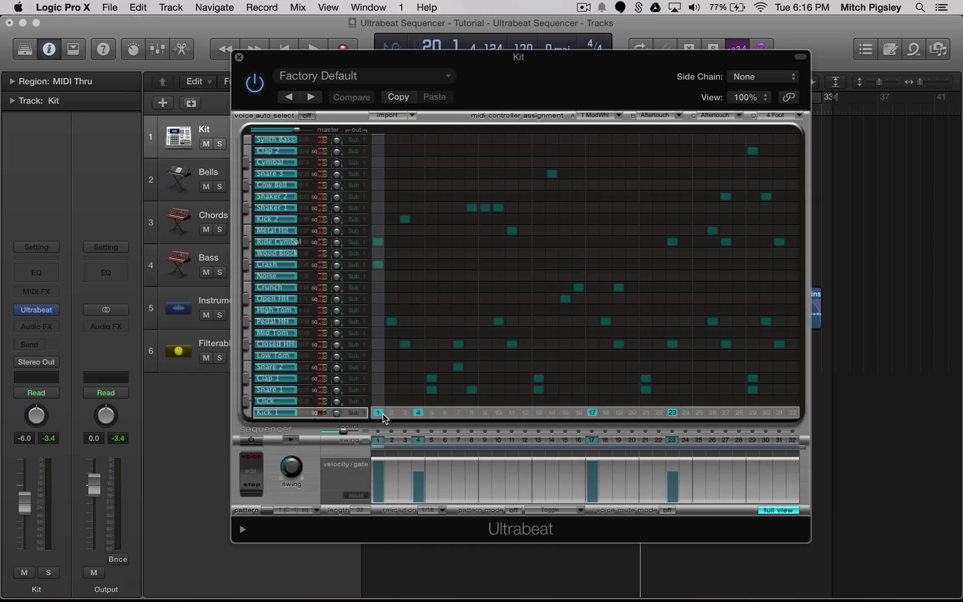
click(253, 440)
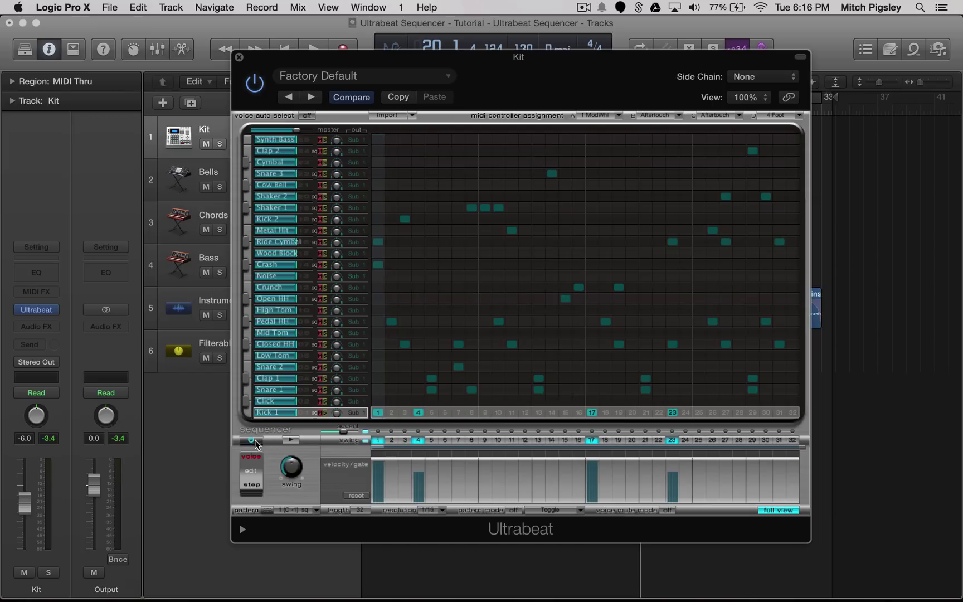
click(291, 439)
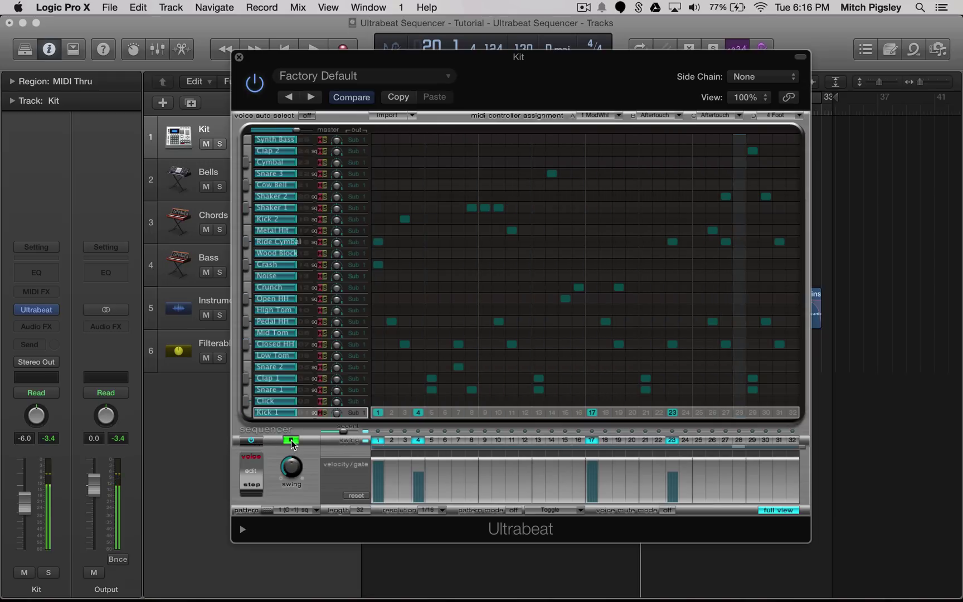
click(291, 439)
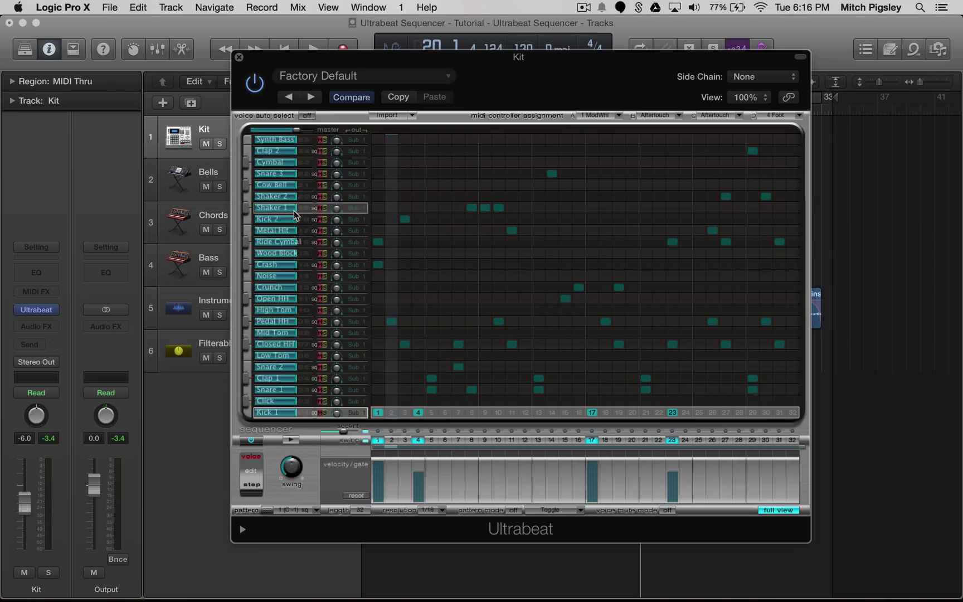
click(247, 206)
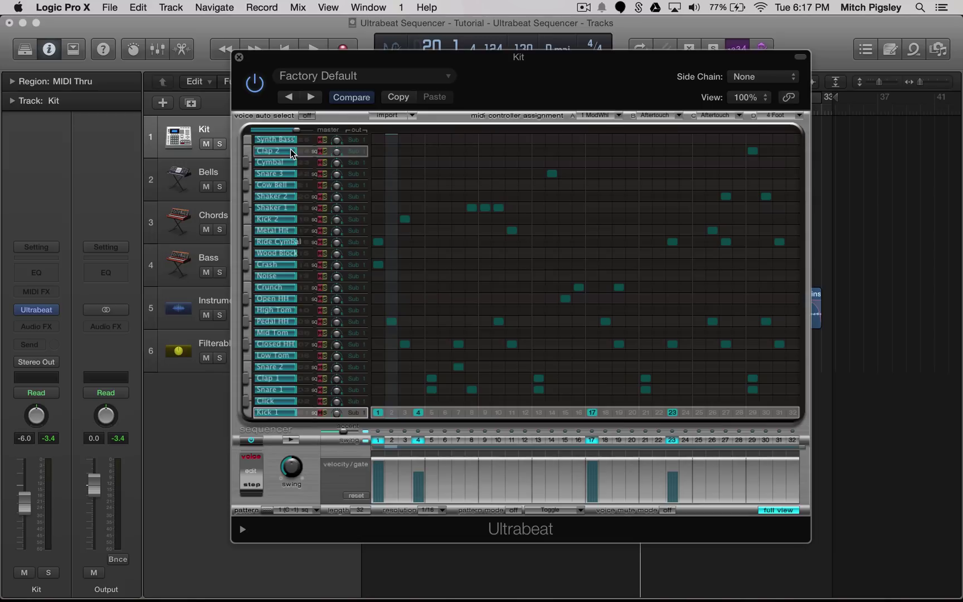
key(super+k)
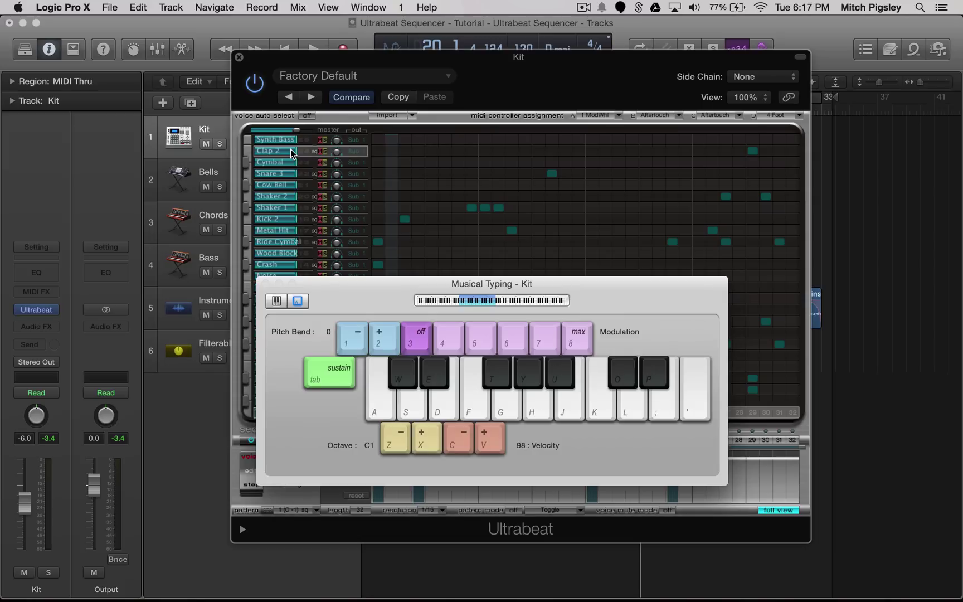
key(a)
key(s)
key(d)
key(f)
key(k)
key(g)
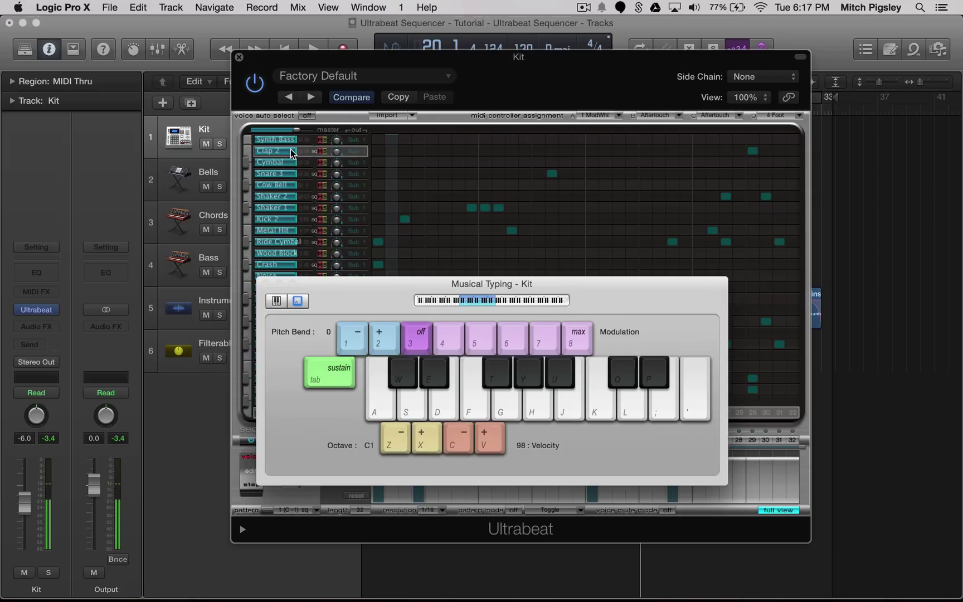
click(315, 231)
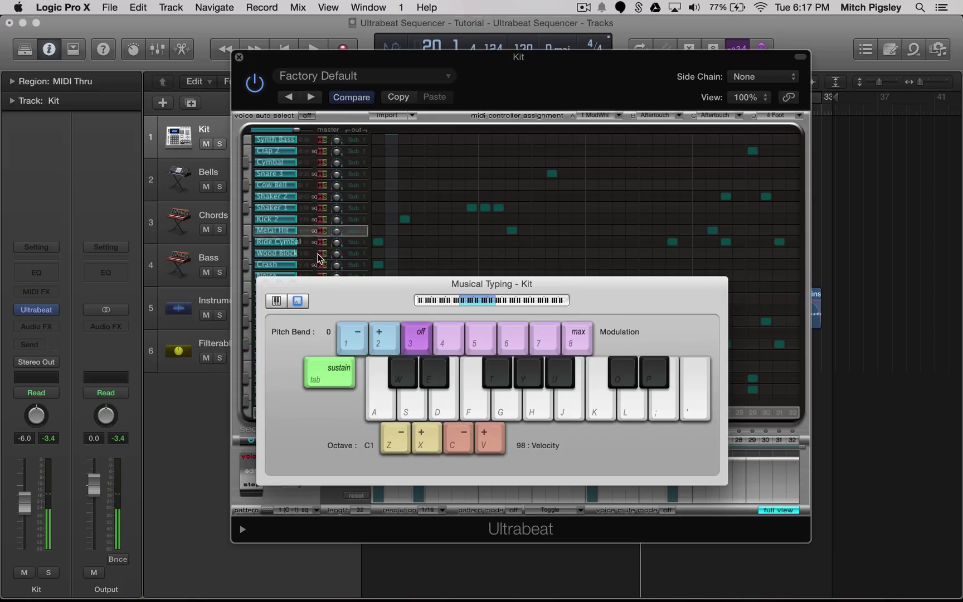
click(266, 284)
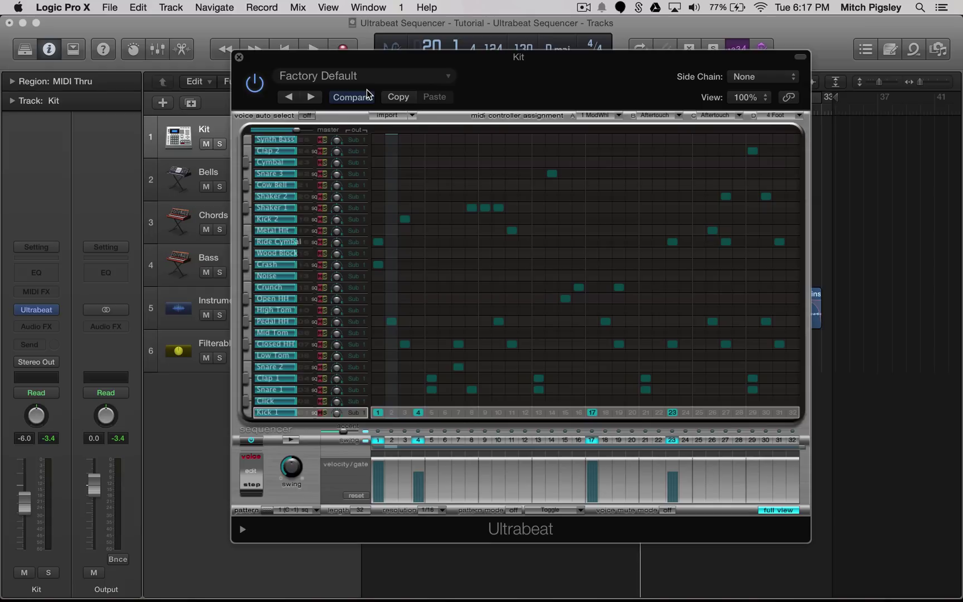
Step: Load the Classic Electro Kit drum kit preset and start the step pattern playing
drag(491, 85, 491, 83)
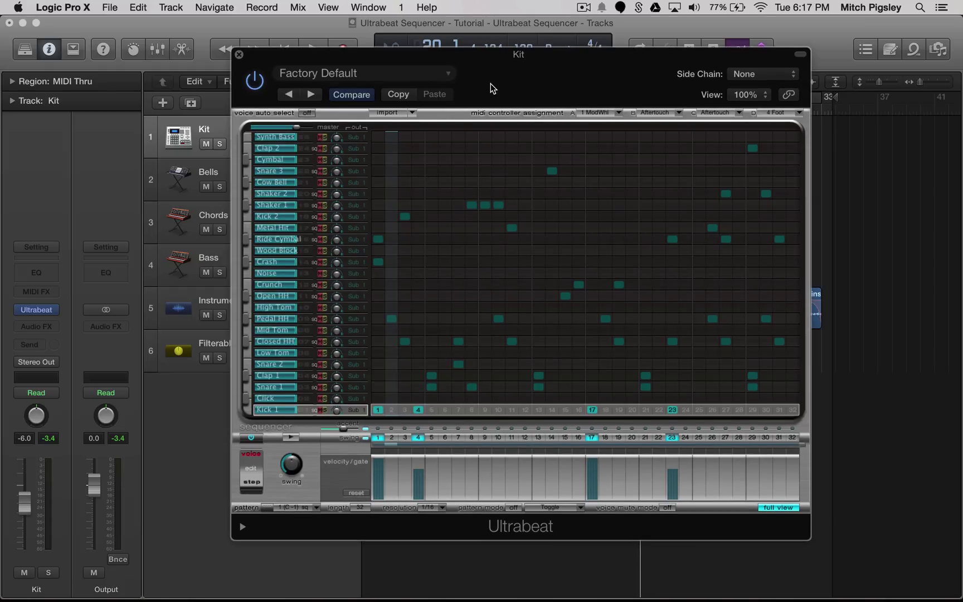
click(437, 72)
mouse_move(337, 315)
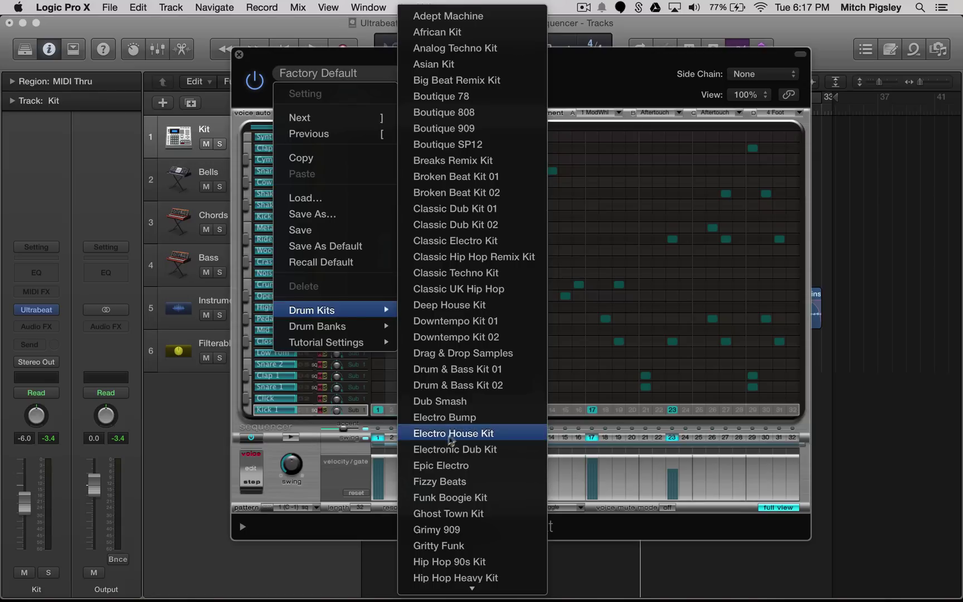
scroll(457, 429, down, 3)
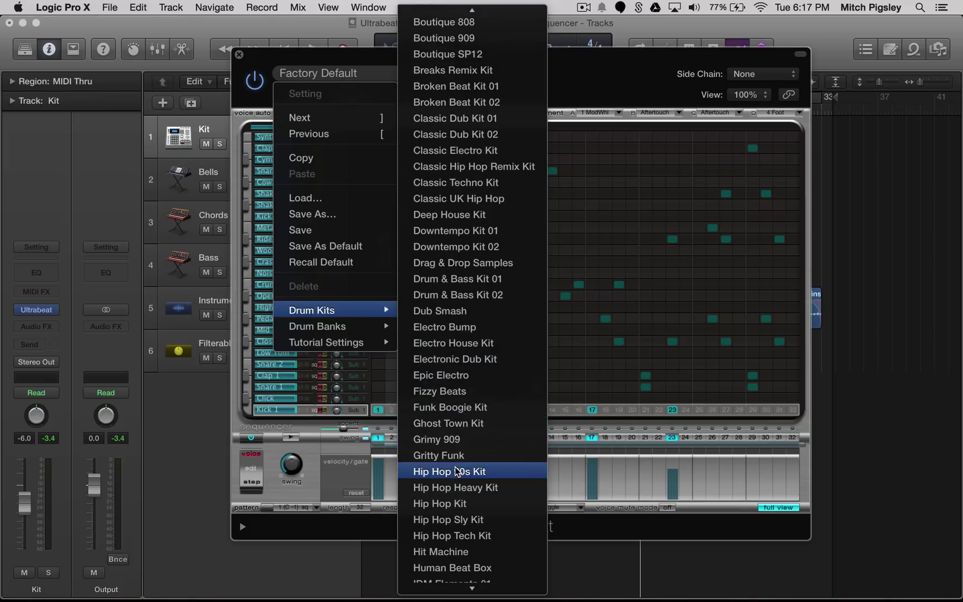
click(504, 150)
click(289, 437)
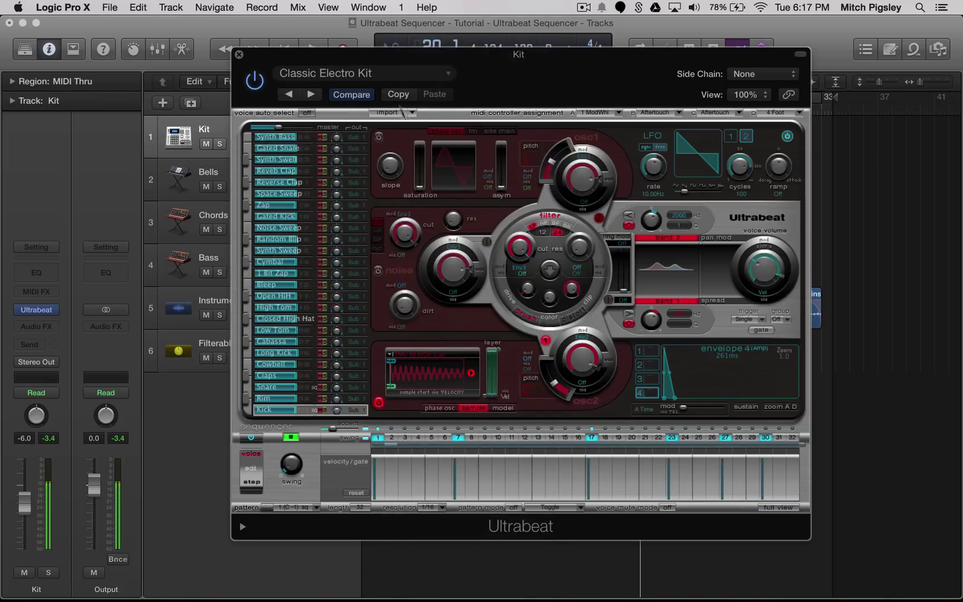
Step: Try the Funk Boogie Kit, then settle on Classic Dub Kit 01 and stop playback
click(385, 74)
click(335, 313)
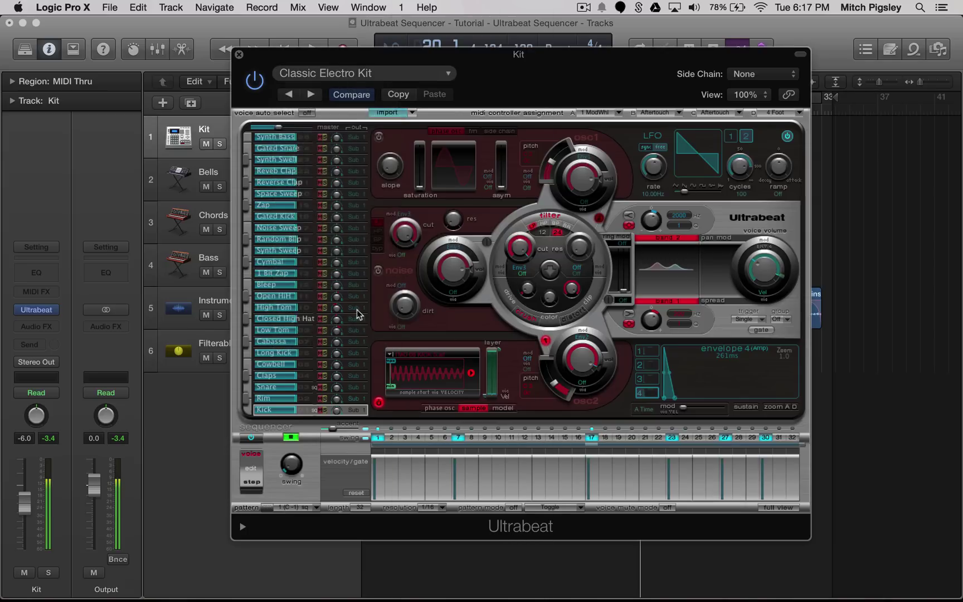
click(357, 78)
mouse_move(348, 313)
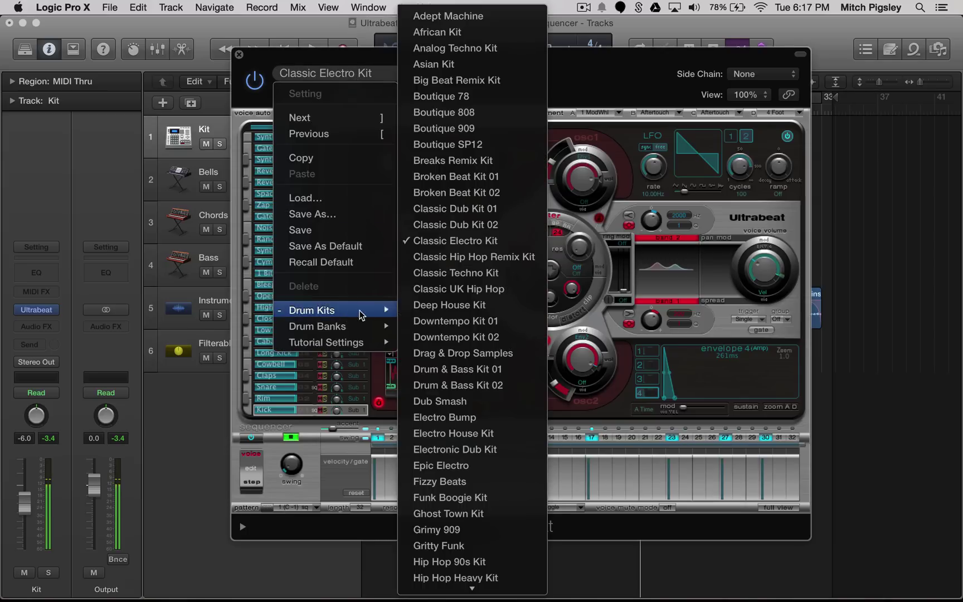
click(475, 497)
click(418, 76)
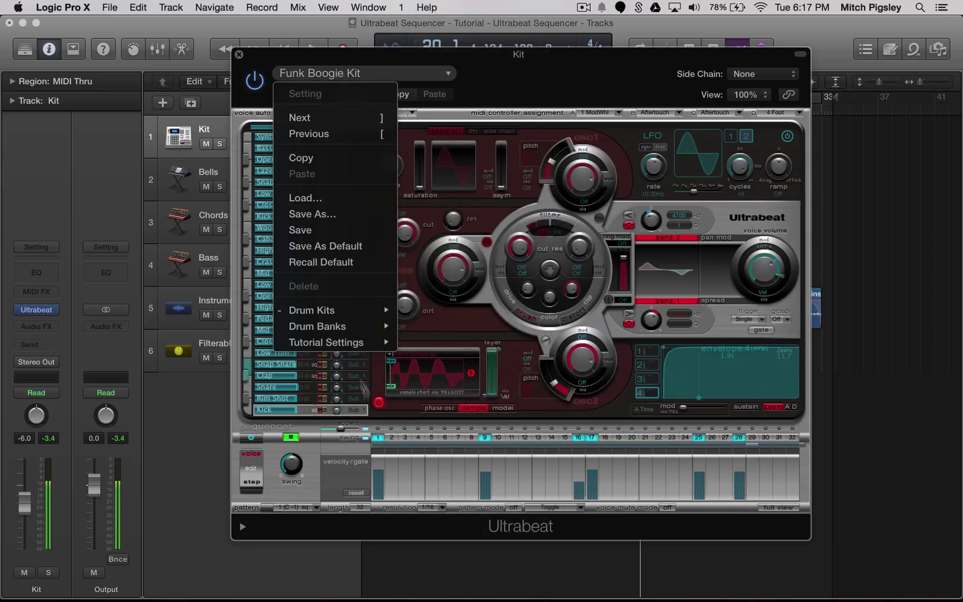
mouse_move(328, 309)
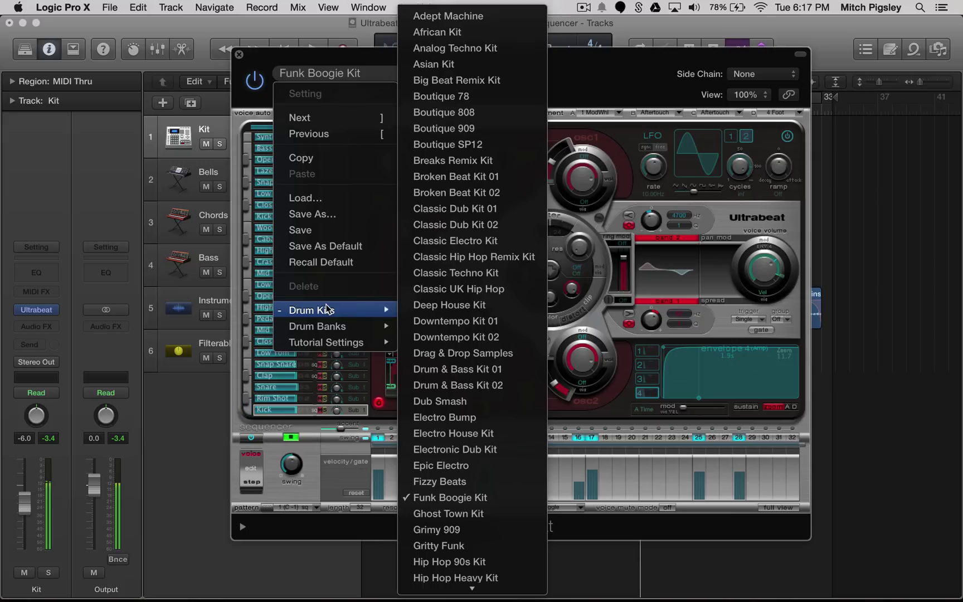
click(462, 208)
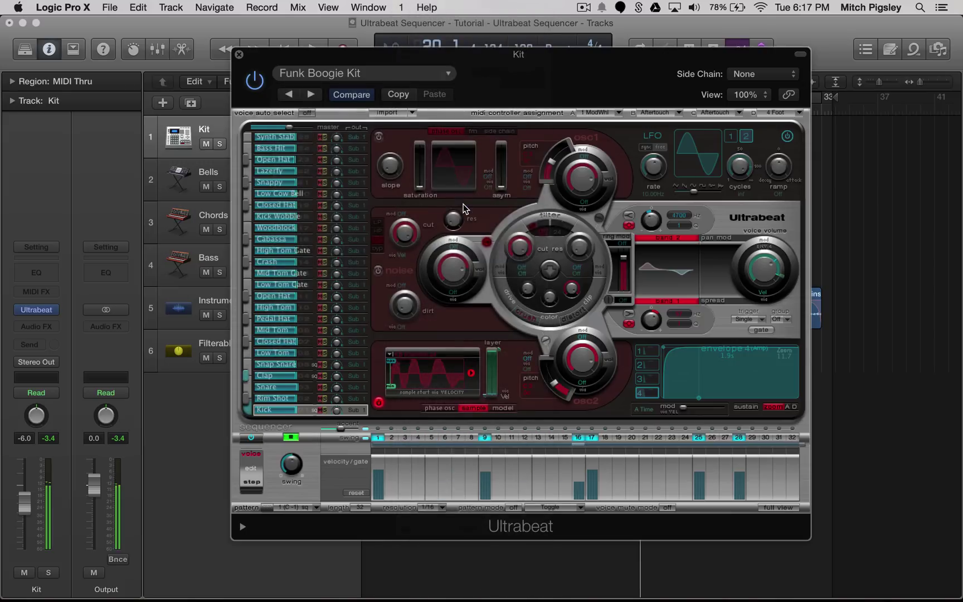
click(292, 437)
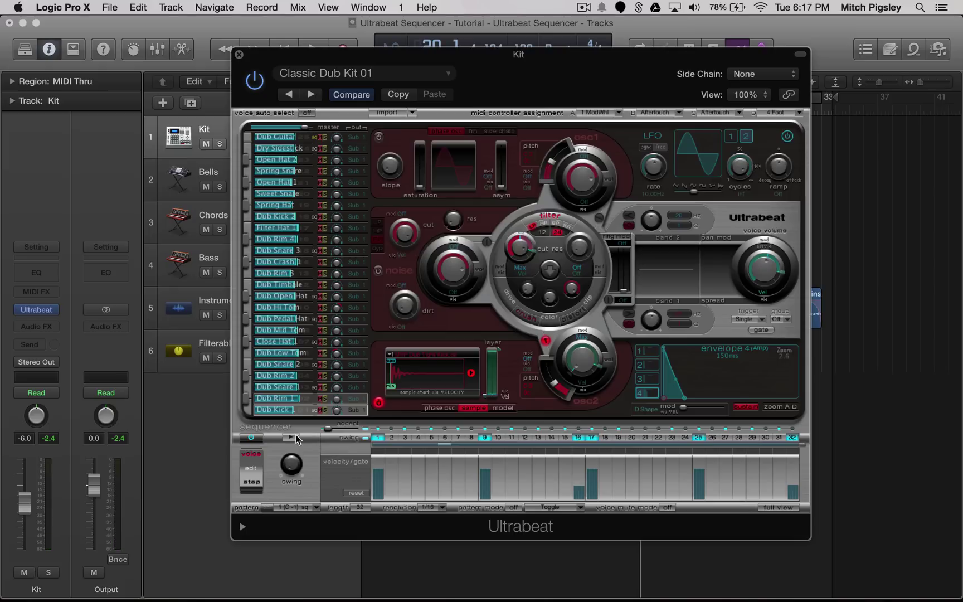
Step: Show Classic Dub Kit 01's full step grid and start the pattern playing
click(306, 508)
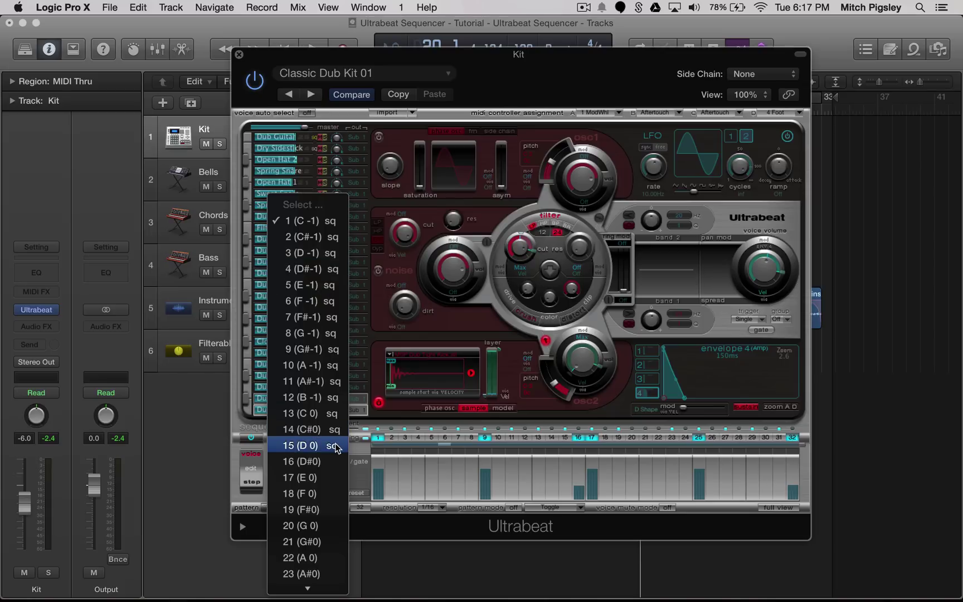
click(763, 514)
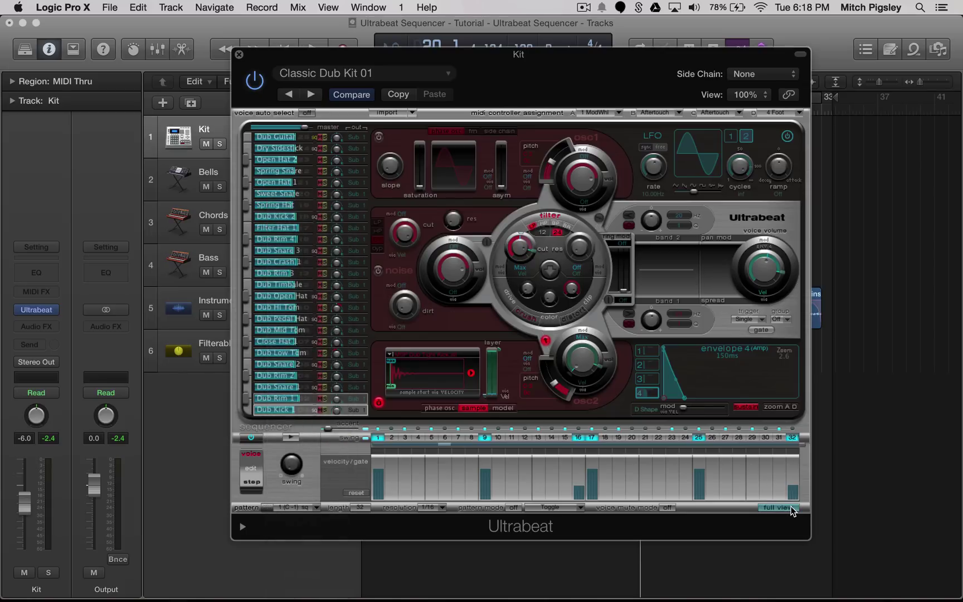
click(791, 508)
click(290, 437)
Step: Audition stored patterns, including 4 (D#-1), ending on pattern 11 (A#-1), then stop playback
click(306, 508)
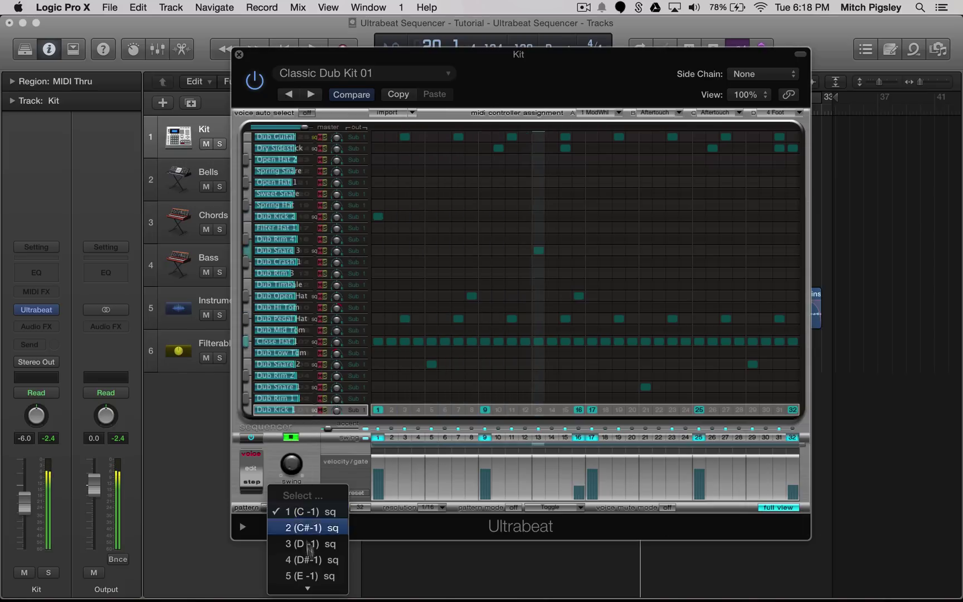
click(294, 554)
click(305, 502)
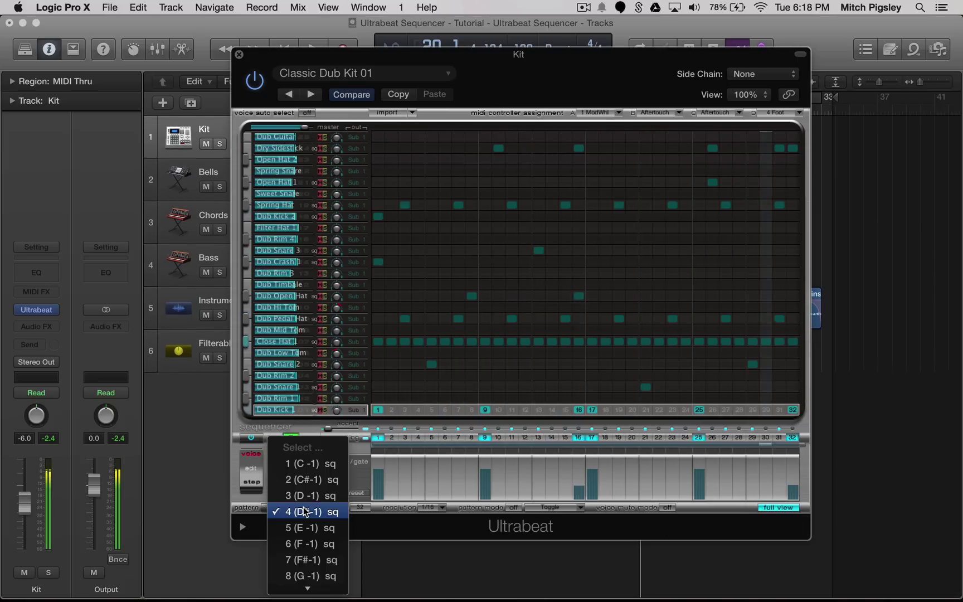
key(Escape)
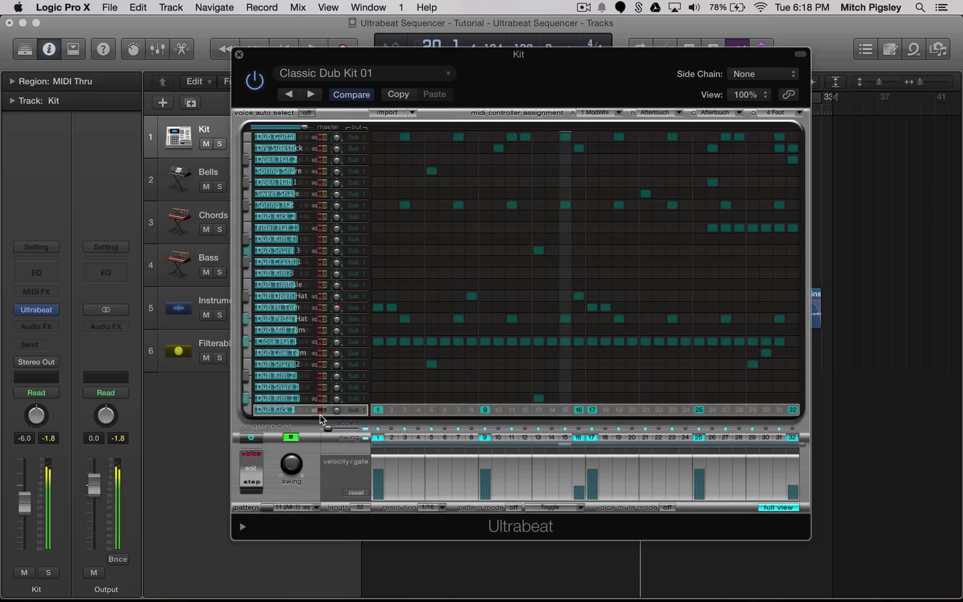
click(289, 437)
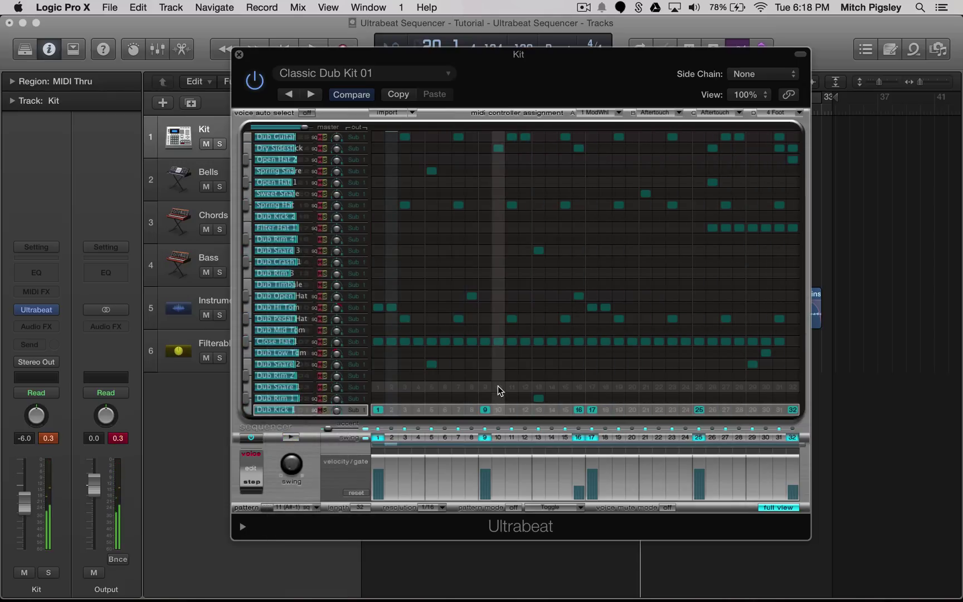
drag(509, 63, 307, 181)
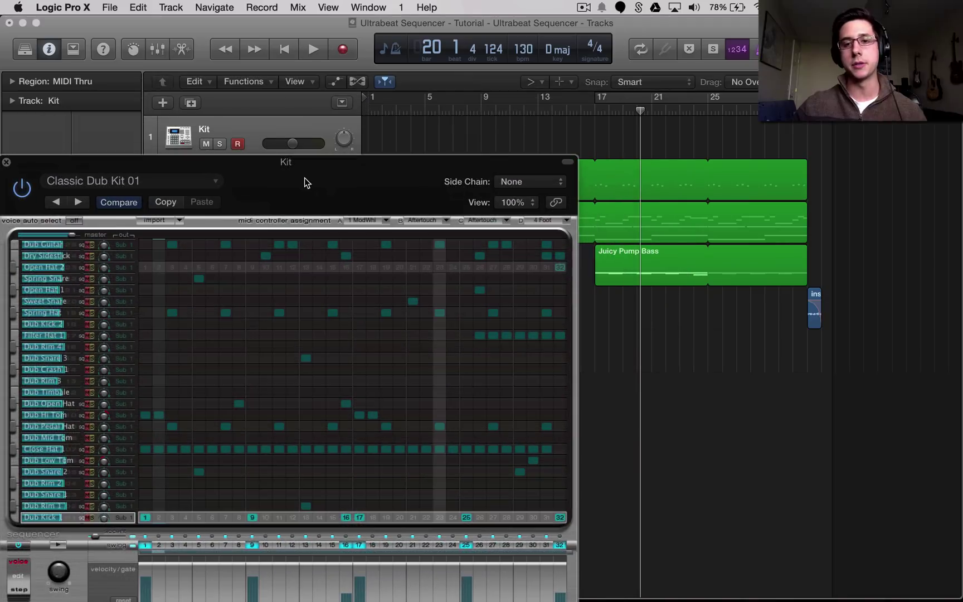
click(682, 100)
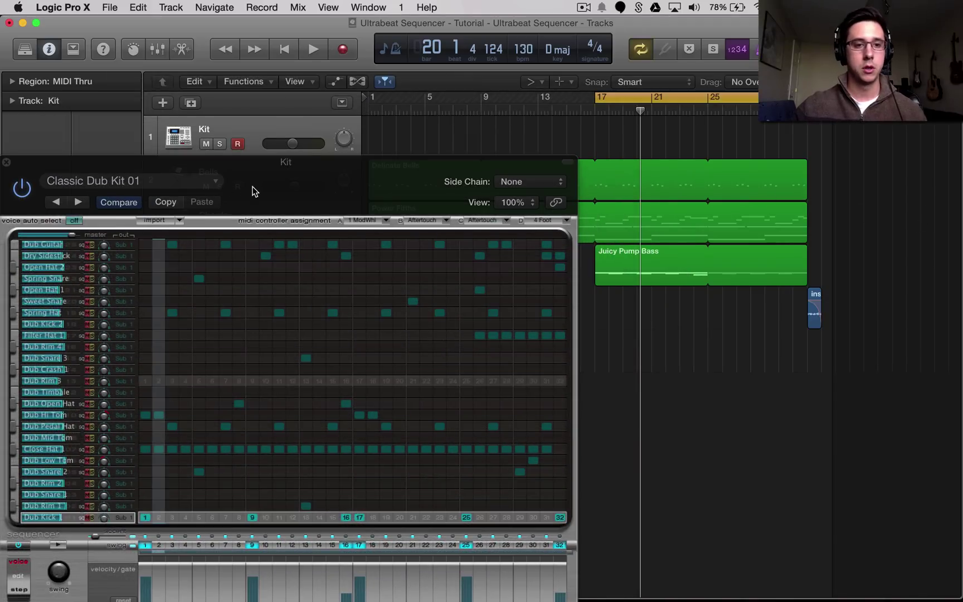
drag(251, 189, 269, 118)
key(space)
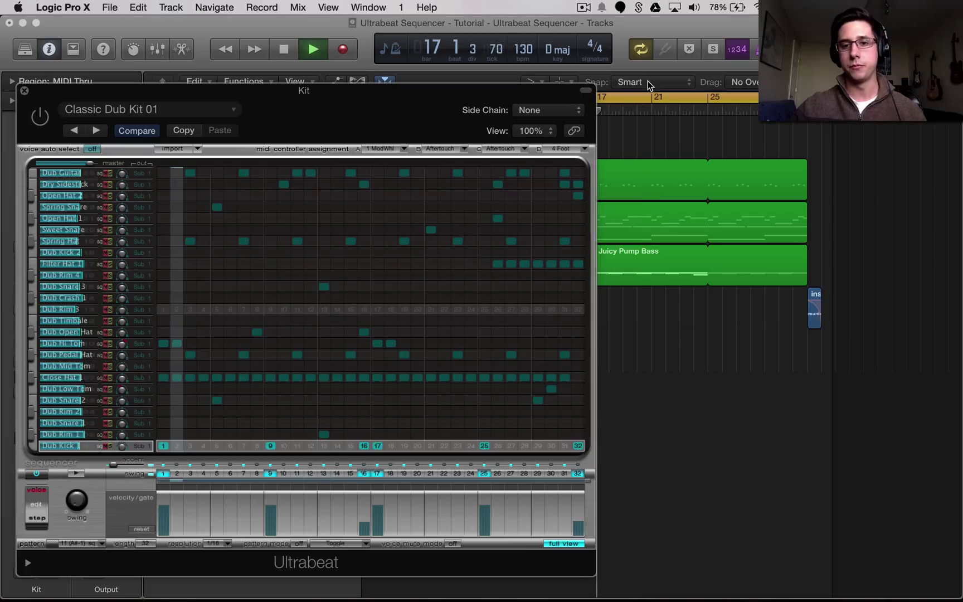
drag(406, 107, 426, 140)
key(space)
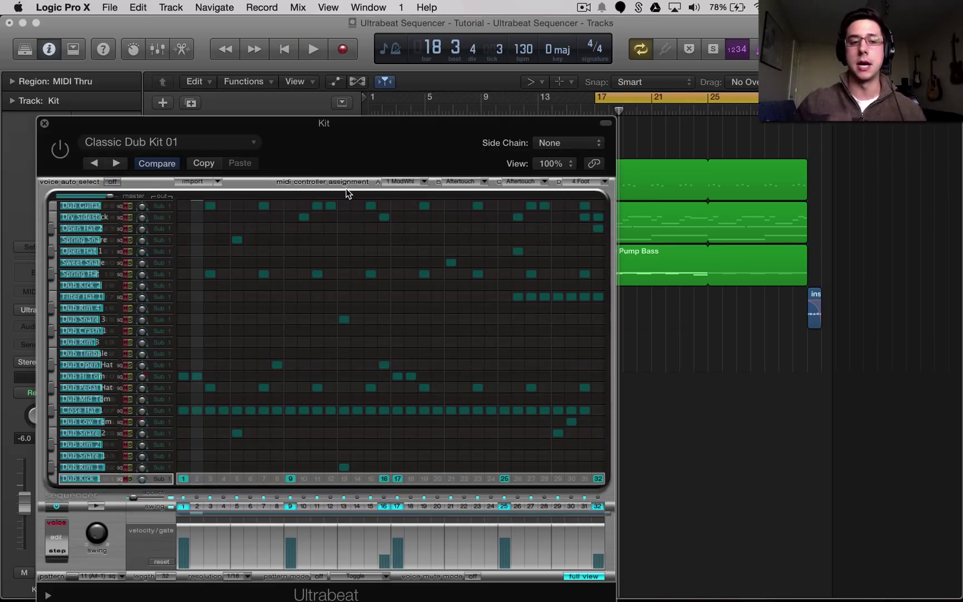
drag(347, 138, 403, 77)
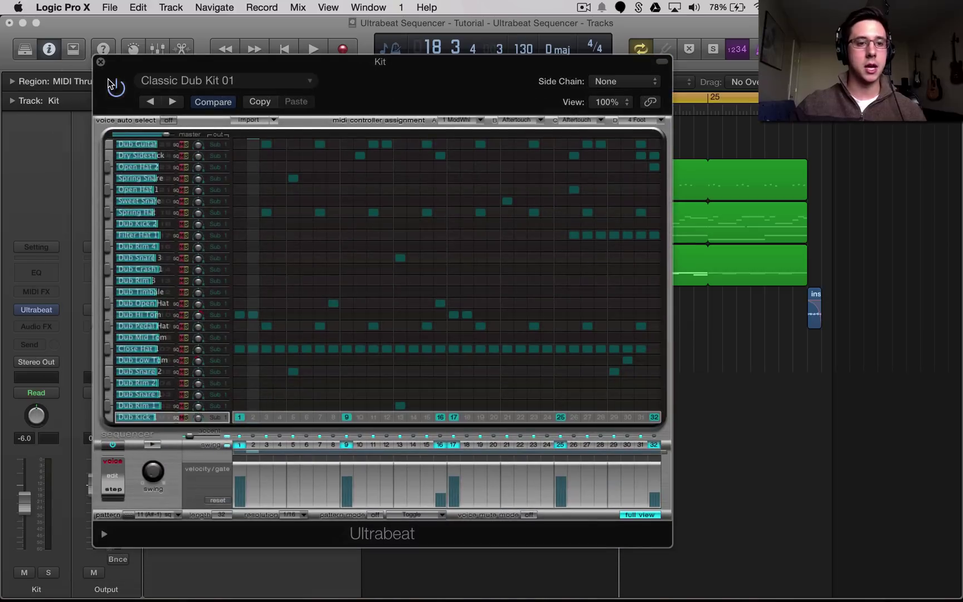
Step: Load the Adept Machine drum kit and show the full step-sequencer grid
click(198, 81)
mouse_move(199, 323)
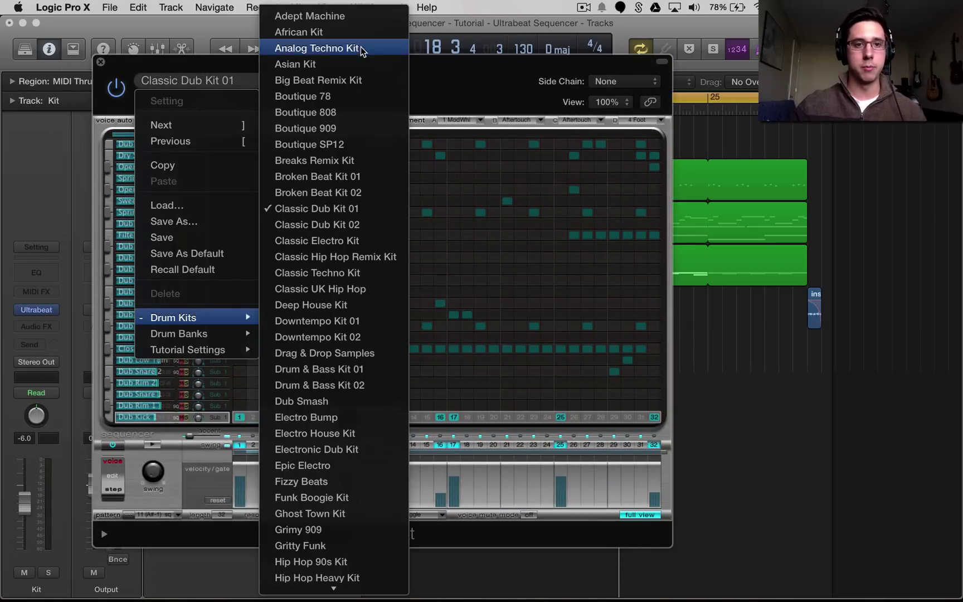
click(330, 21)
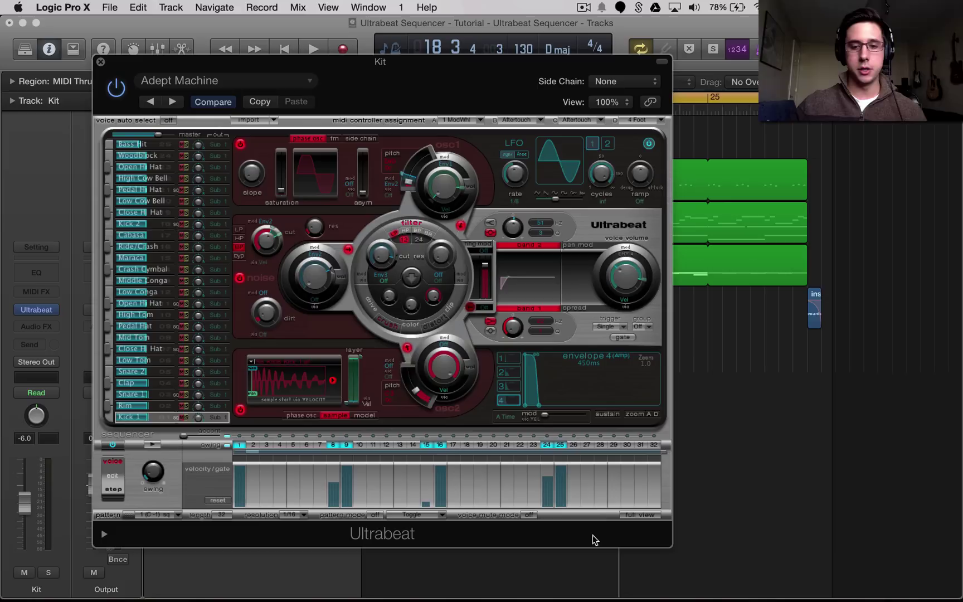
click(635, 515)
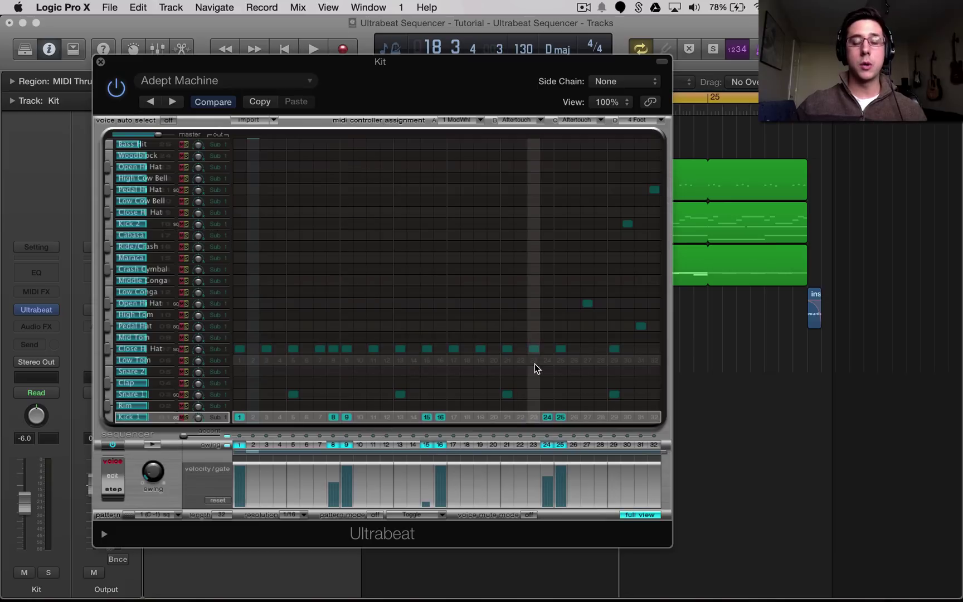
Step: Clear the whole pattern, then put Kick 1 hits on every downbeat
right_click(241, 419)
click(311, 320)
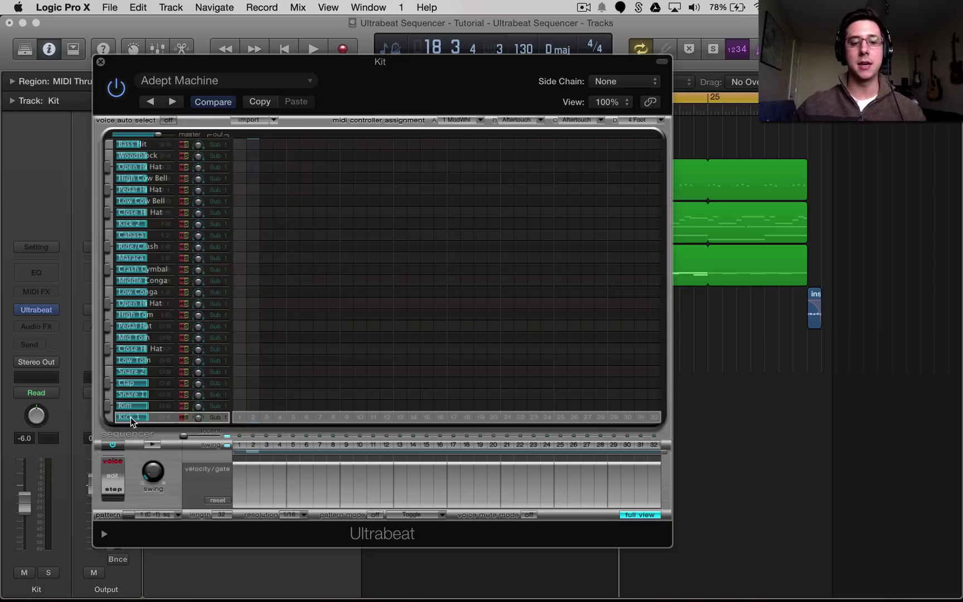
right_click(259, 423)
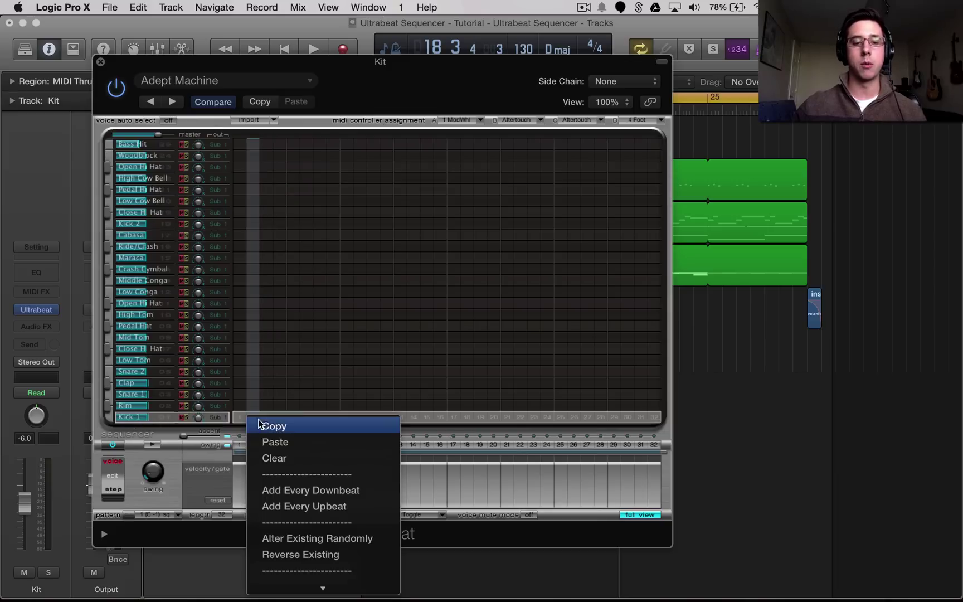
click(311, 491)
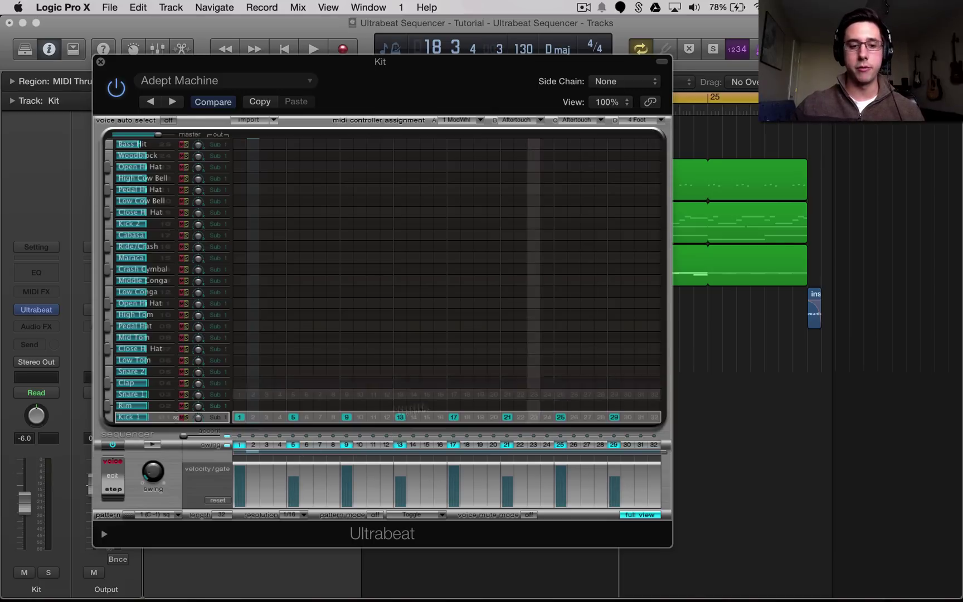
Step: Add clap hits on steps 5, 13, 21 and 29
click(292, 385)
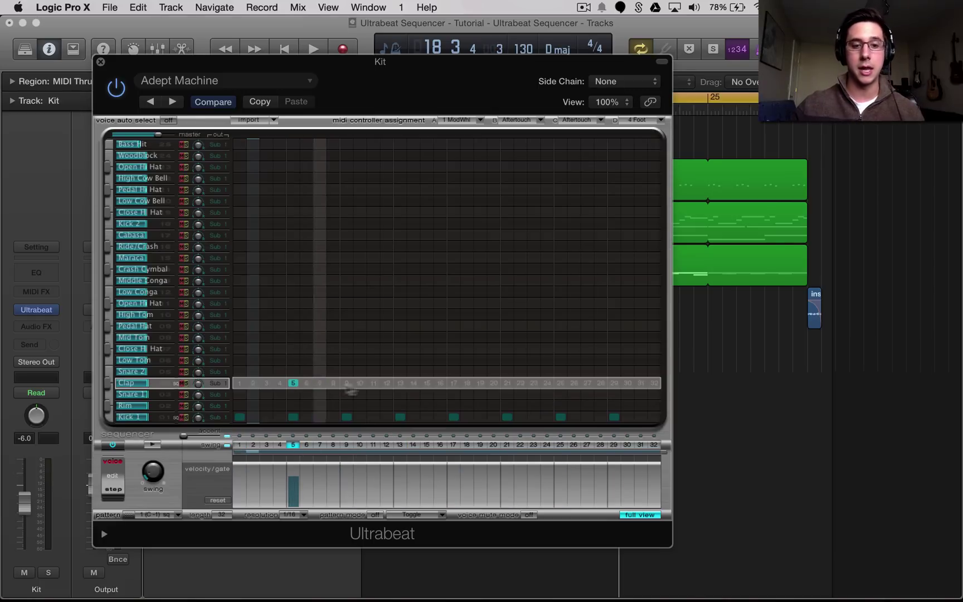
click(400, 385)
click(508, 384)
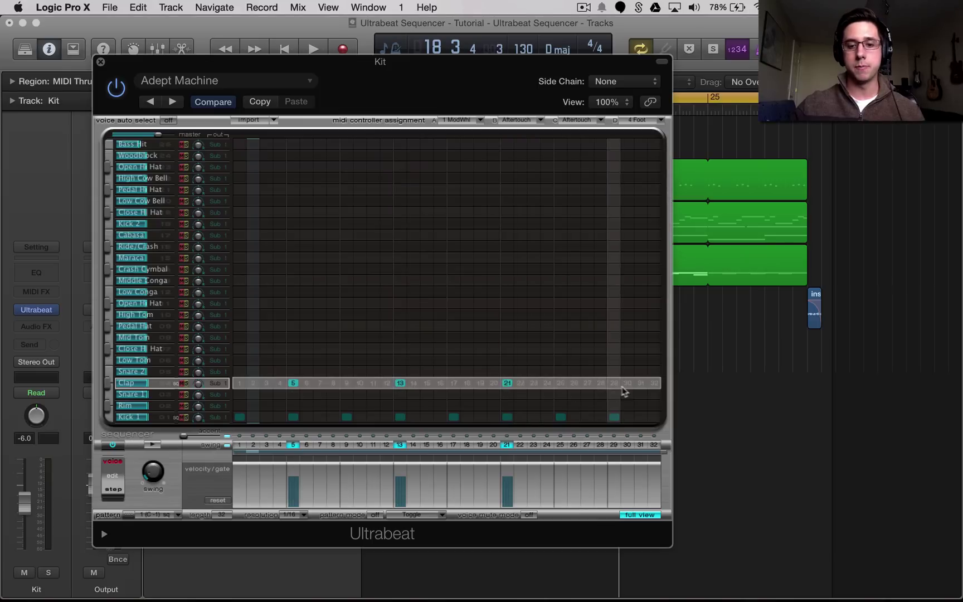
click(615, 384)
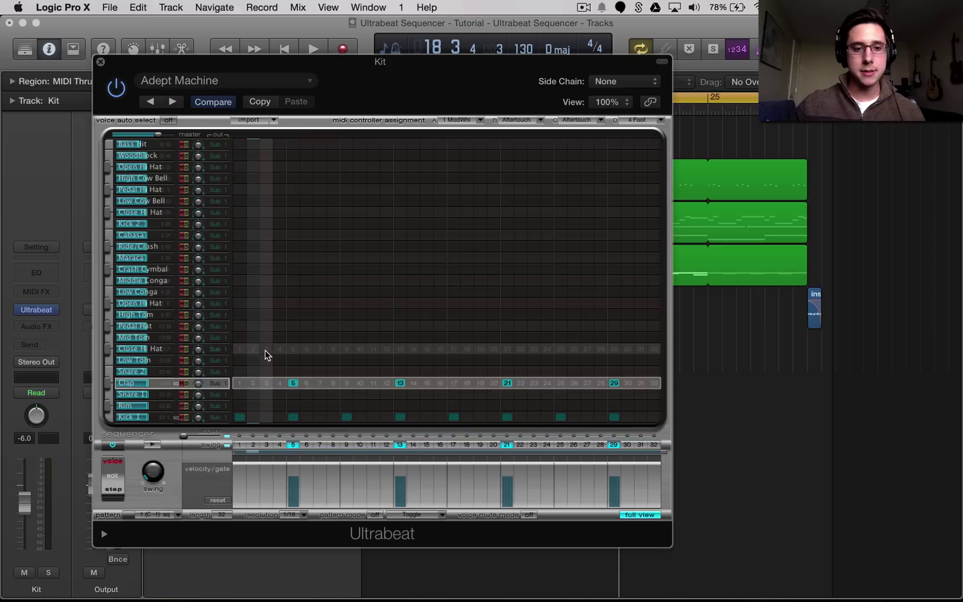
Step: Put closed hi-hats on odd steps except 31, a Pedal Hat on 27, open hat on 31
right_click(309, 353)
click(321, 421)
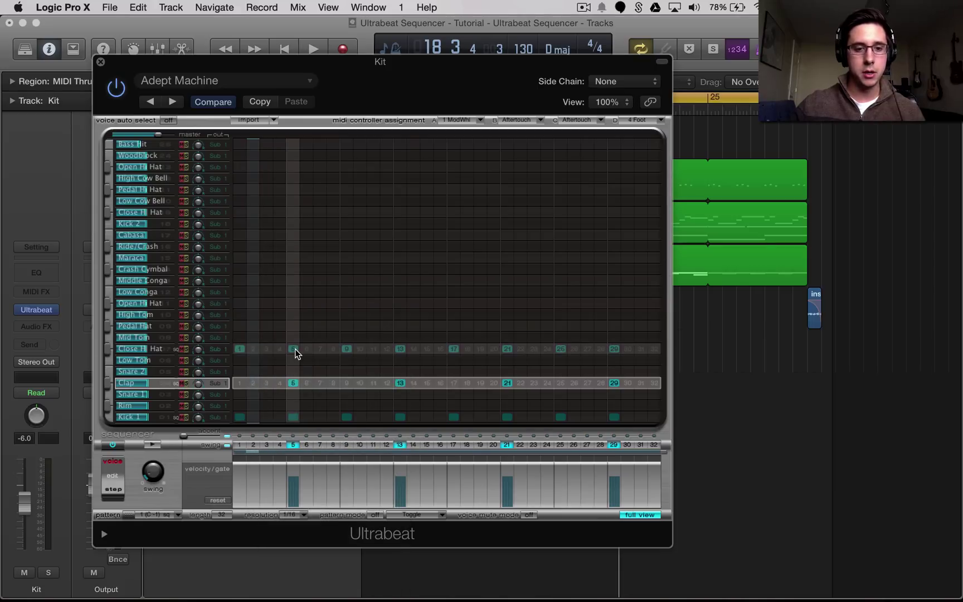
right_click(323, 348)
click(379, 437)
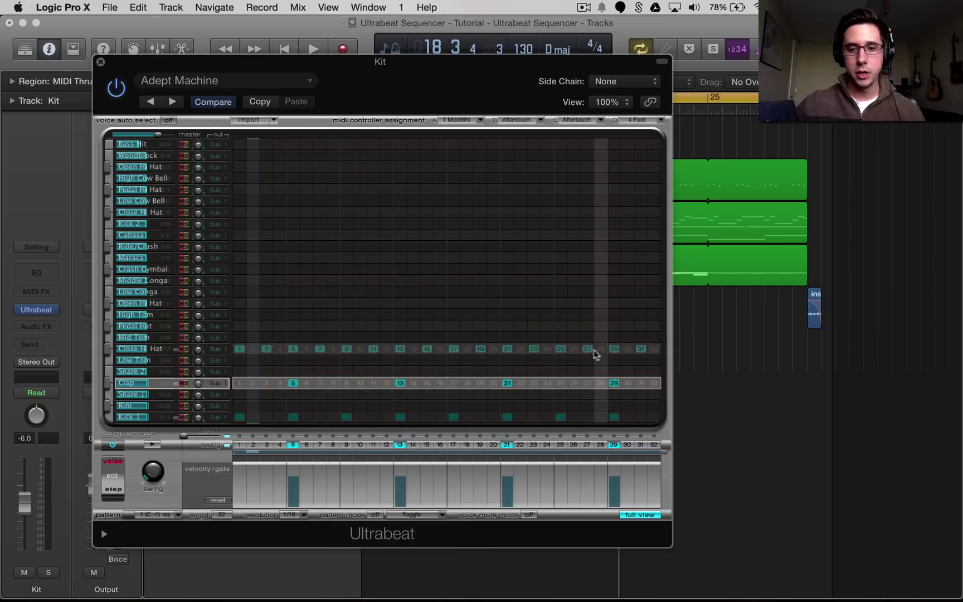
click(641, 349)
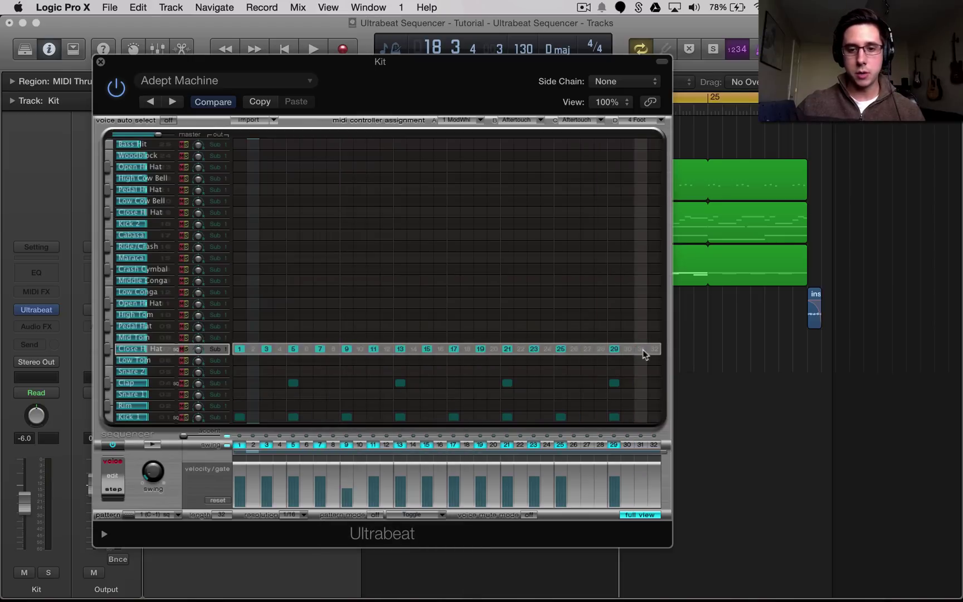
click(588, 328)
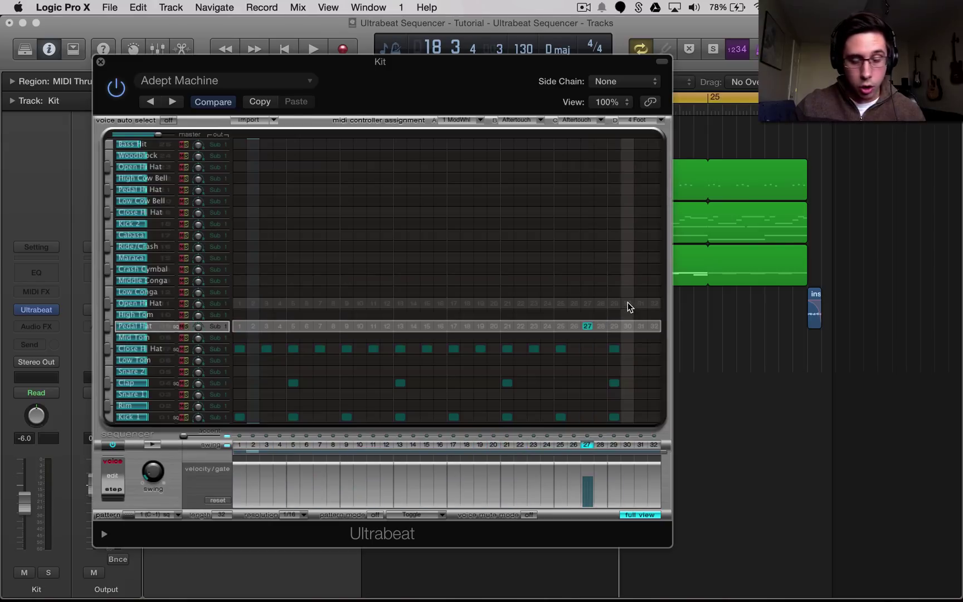
click(641, 304)
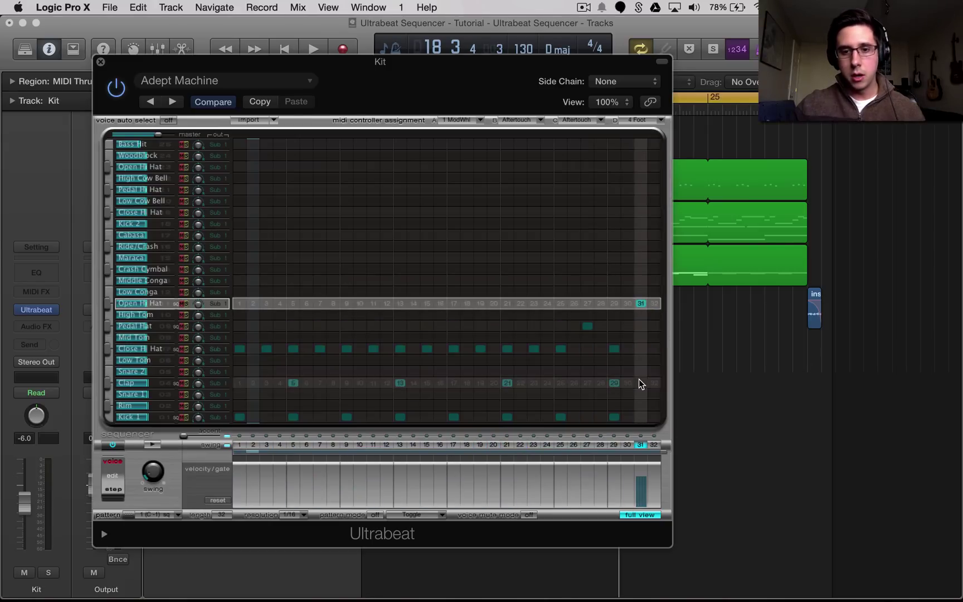
drag(468, 59, 366, 45)
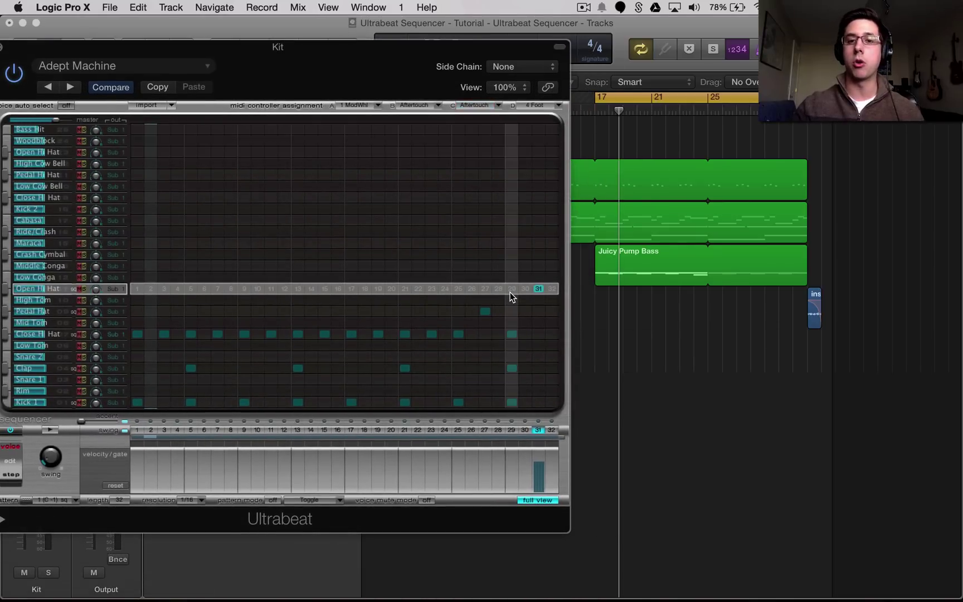
Step: Play and stop the Adept Machine beat, then push the Kit window to the right screen edge
key(space)
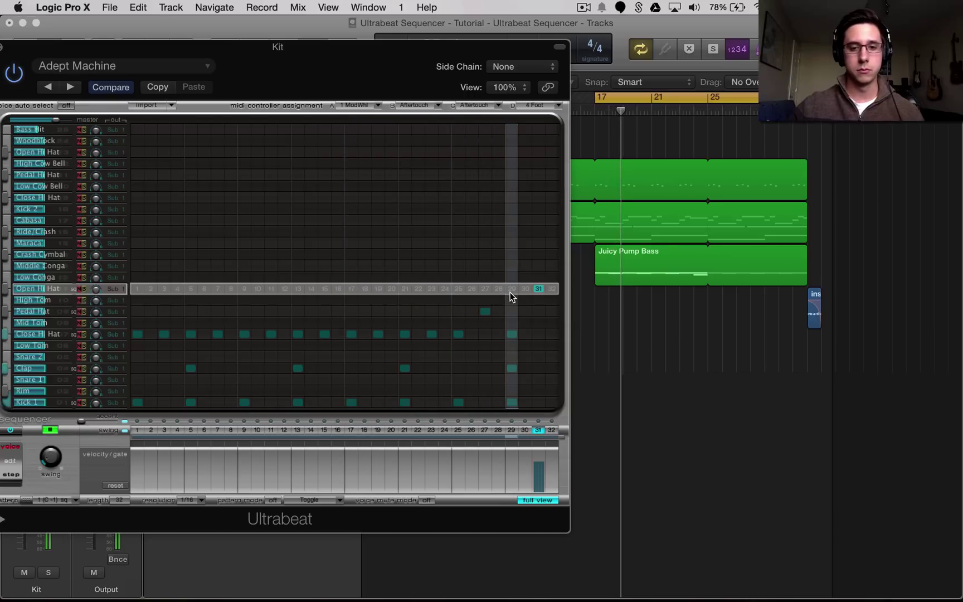
key(space)
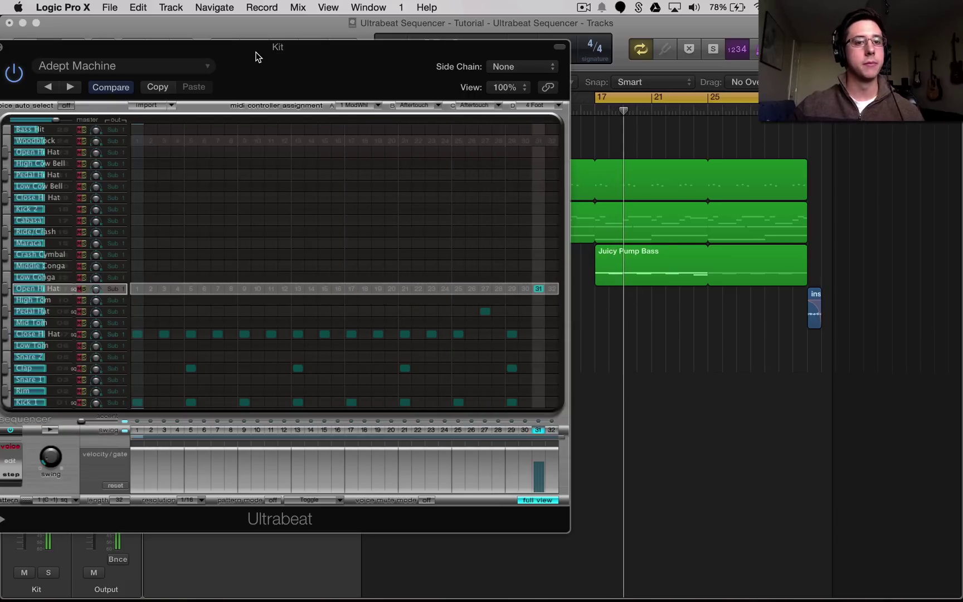
drag(230, 50, 297, 56)
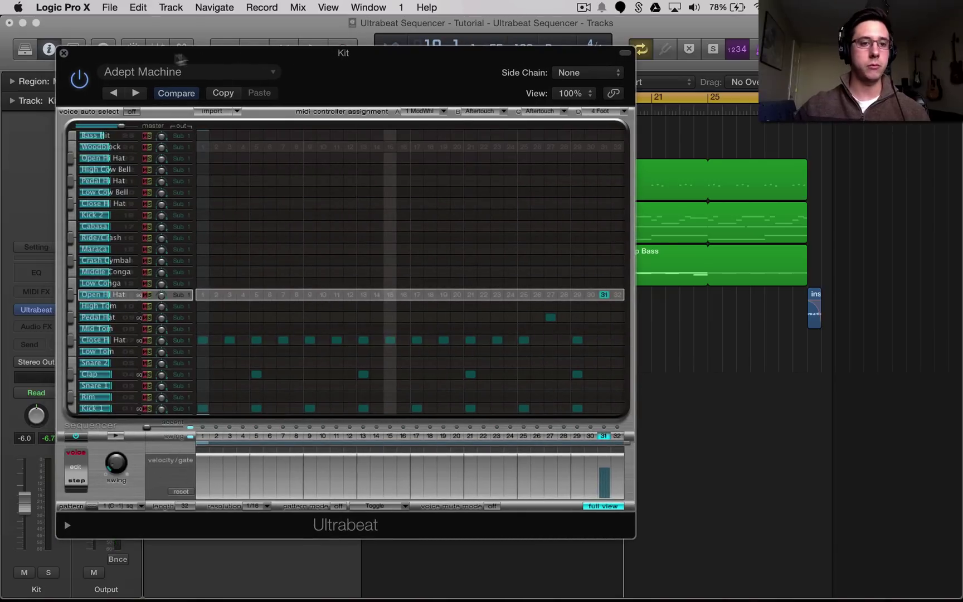
drag(192, 59, 922, 29)
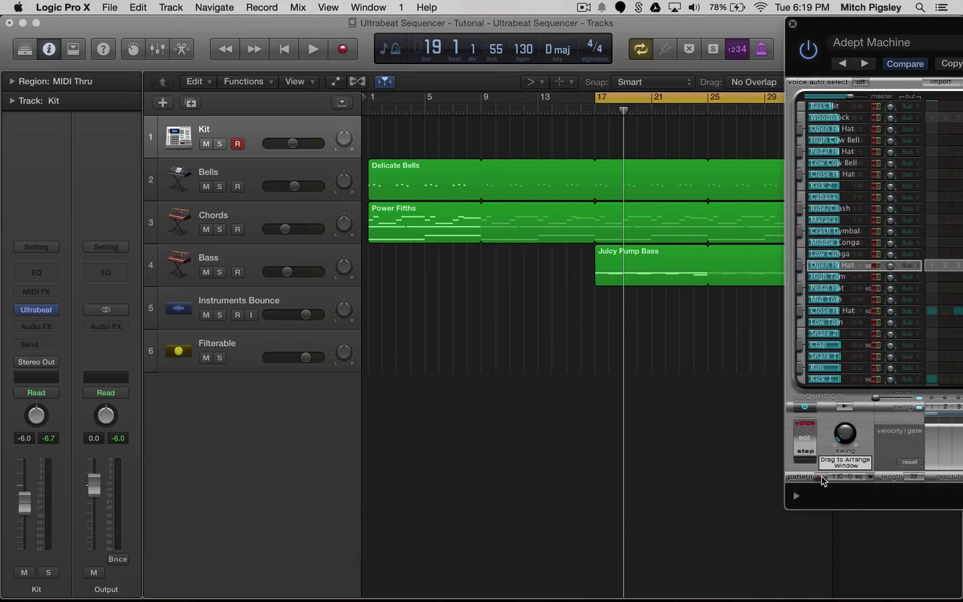
Step: Drop the pattern at bar 17 on Kit, switch off Ultrabeat's sequencer, close it, loop to bar 25
drag(821, 478, 596, 146)
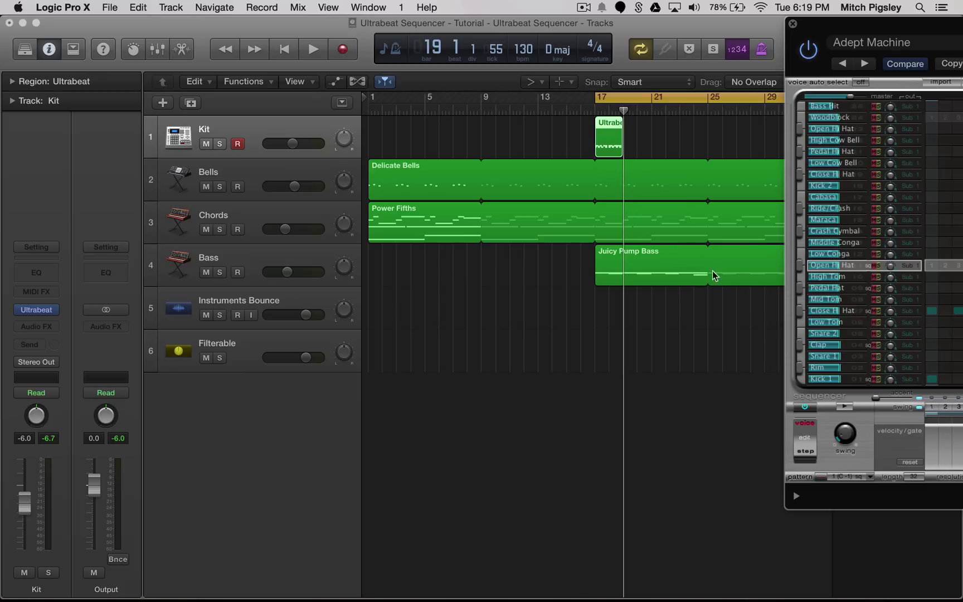
drag(861, 32, 325, 38)
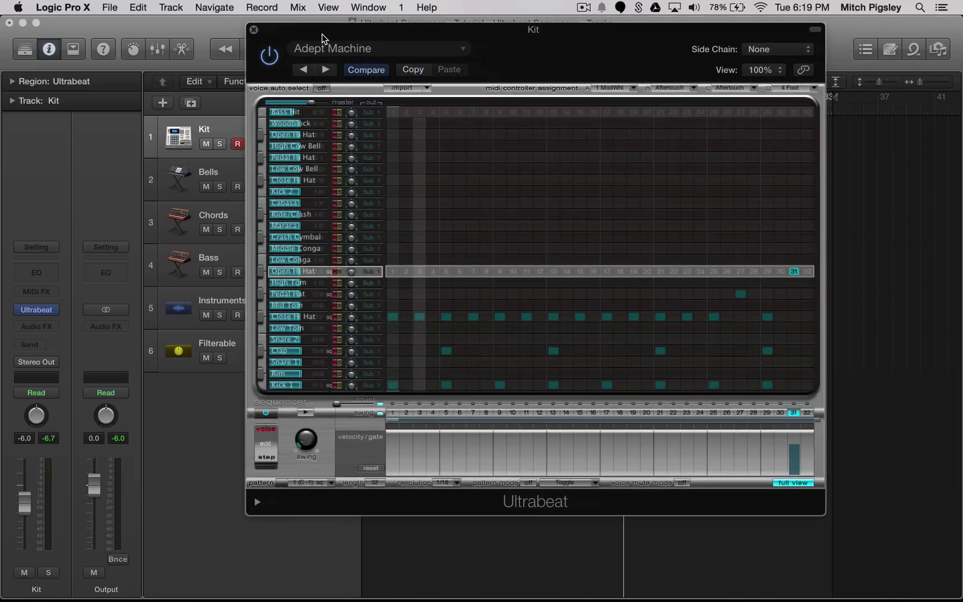
click(265, 413)
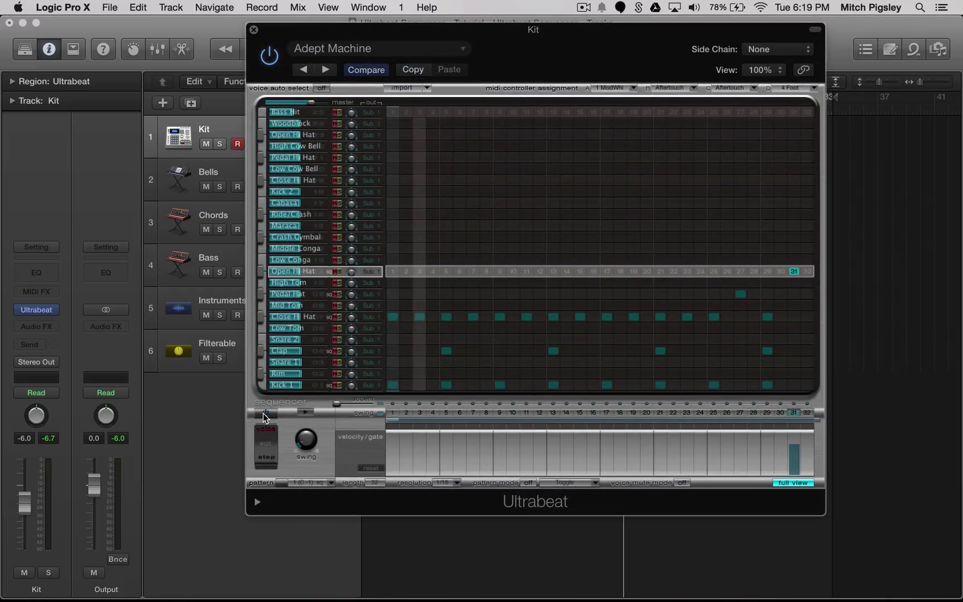
click(255, 30)
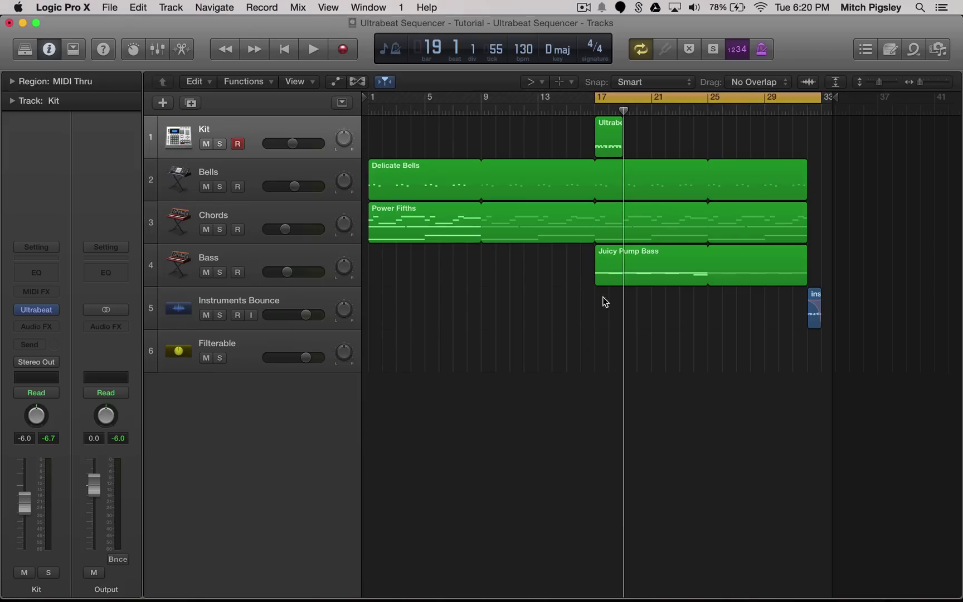
drag(619, 118, 707, 124)
Step: Copy the region to bar 9, loop it to bar 33, and delete its eight C1 notes
drag(607, 128, 492, 139)
drag(705, 127, 821, 130)
click(672, 398)
double_click(499, 140)
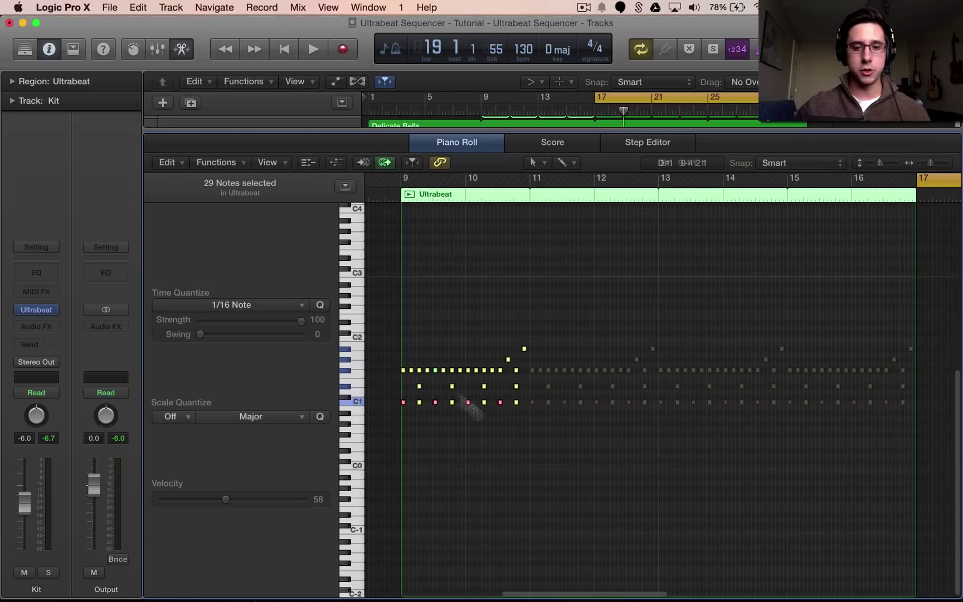
drag(389, 401, 524, 421)
key(Delete)
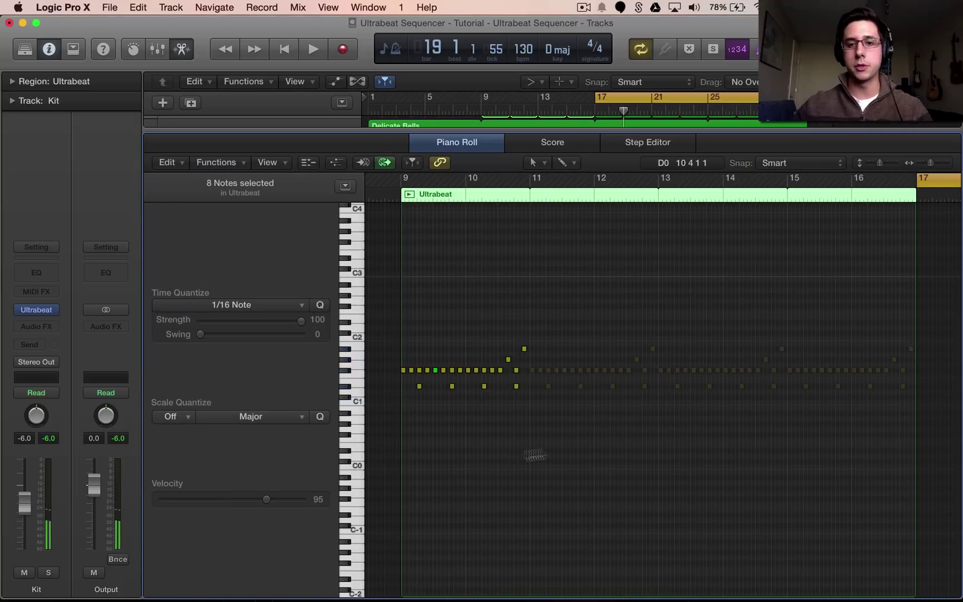
Step: Show the mixer, deselect the regions, and move the cycle start to bar 13
key(x)
click(520, 317)
drag(613, 96, 557, 96)
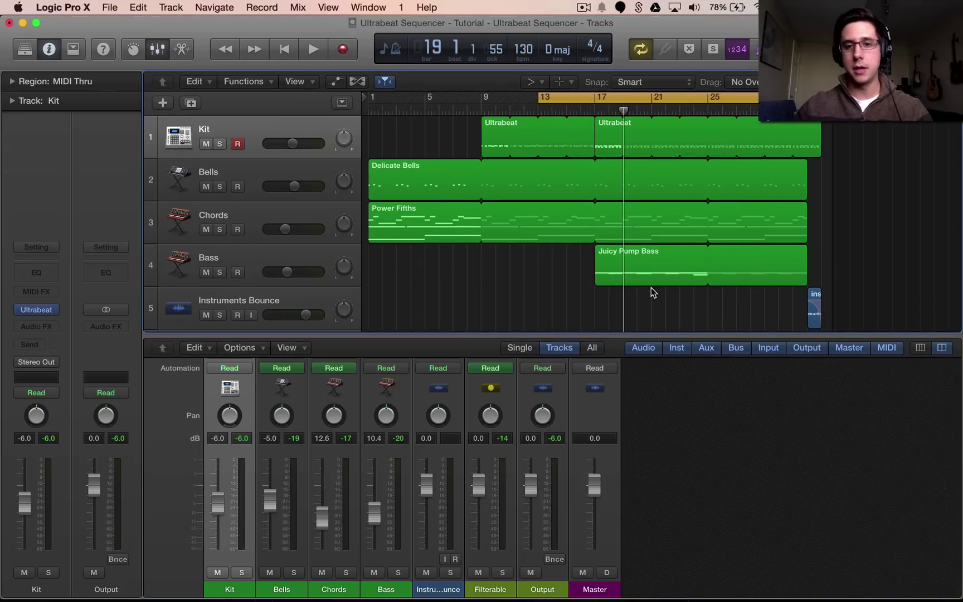
key(space)
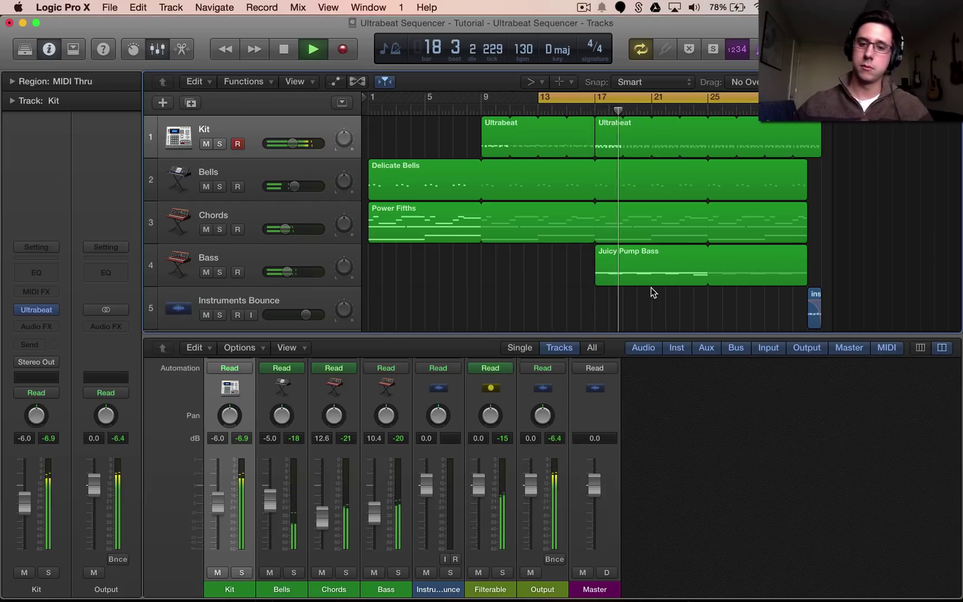
key(space)
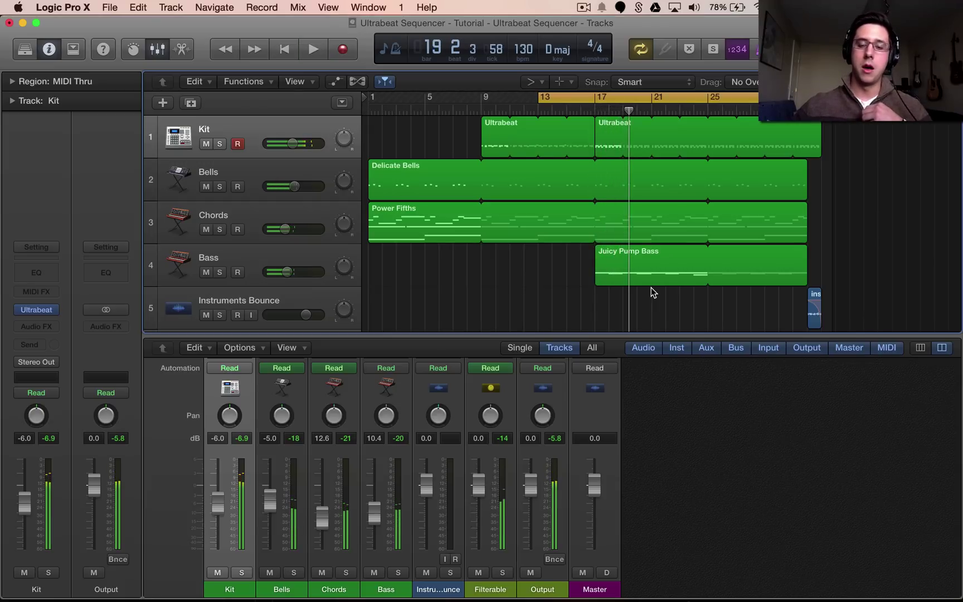